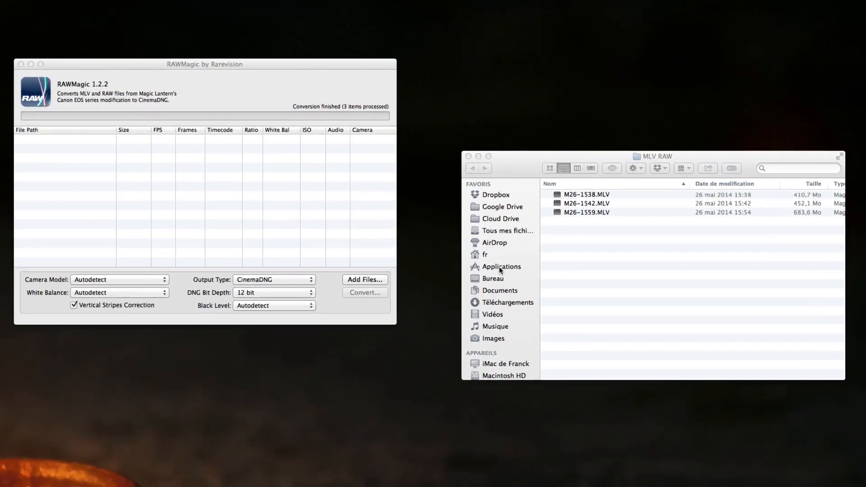
- Load the three MLV files from the MLV RAW folder into RAWMagic and convert them to 12 bit CinemaDNG in that folder
click(595, 251)
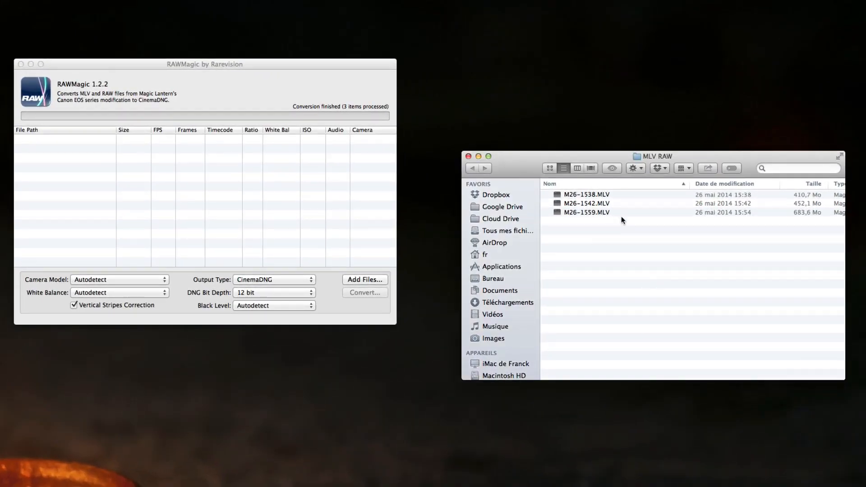
drag(614, 223, 599, 191)
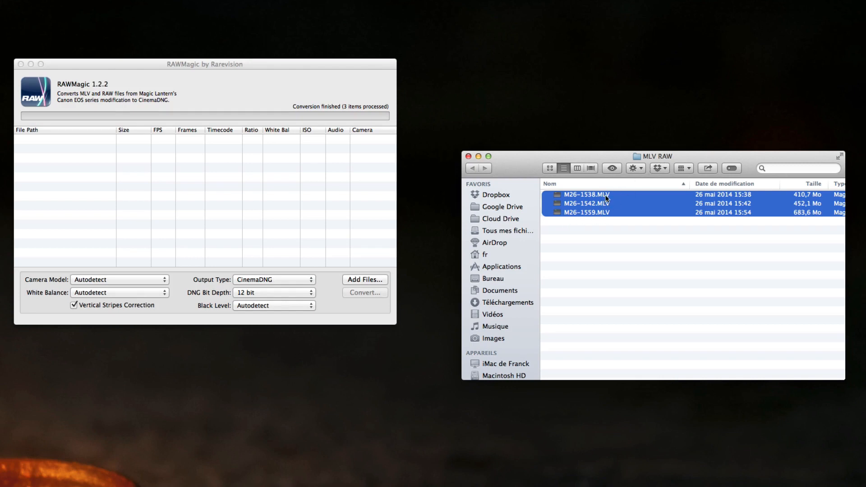
drag(596, 213, 266, 213)
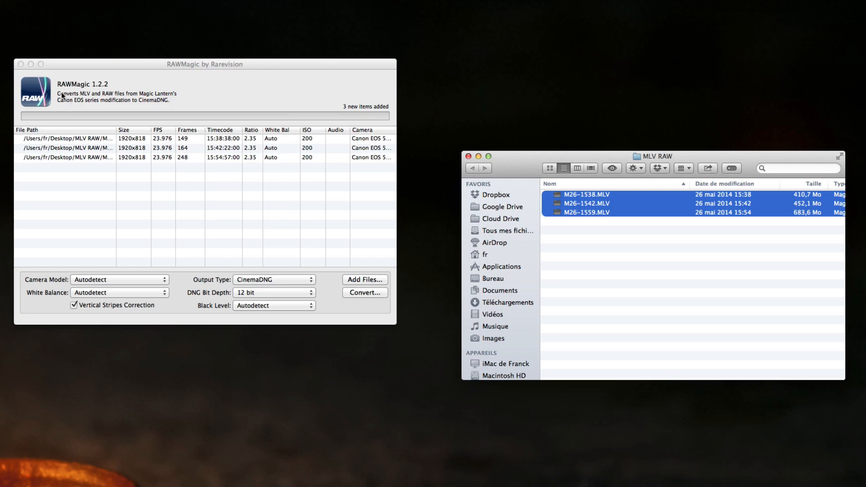
click(371, 291)
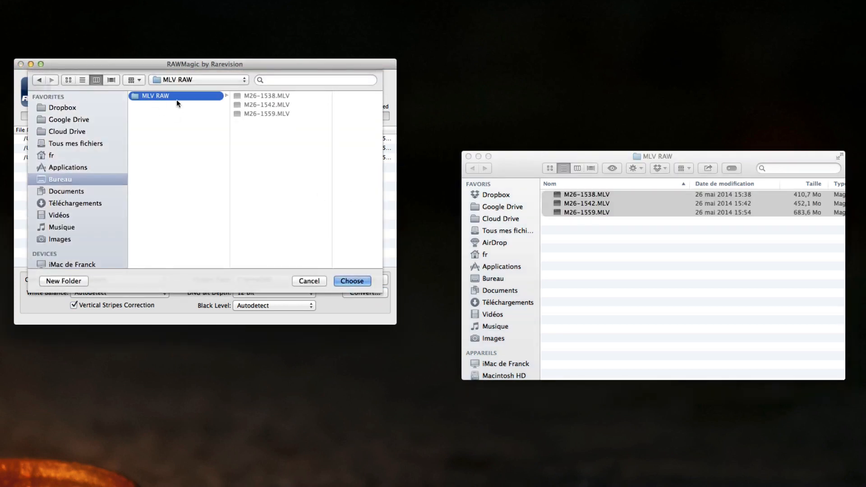
click(345, 281)
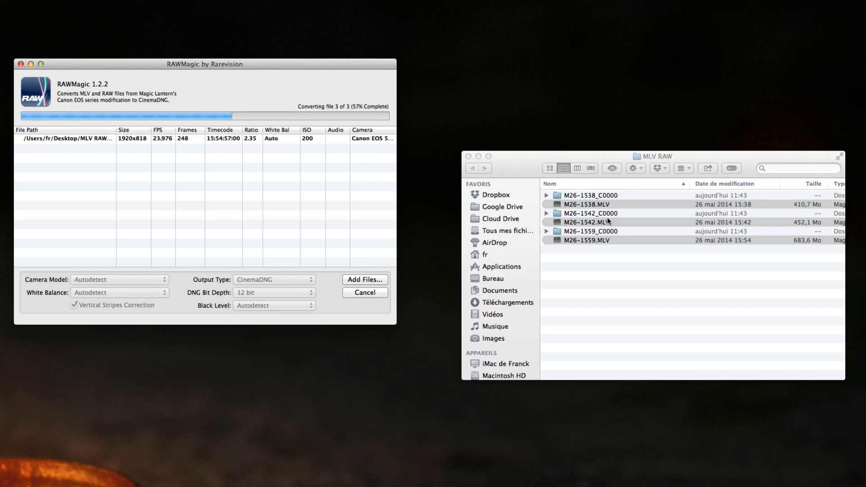
- Examine the DNG frames inside the converted M26-1538_C0000 folder
click(587, 203)
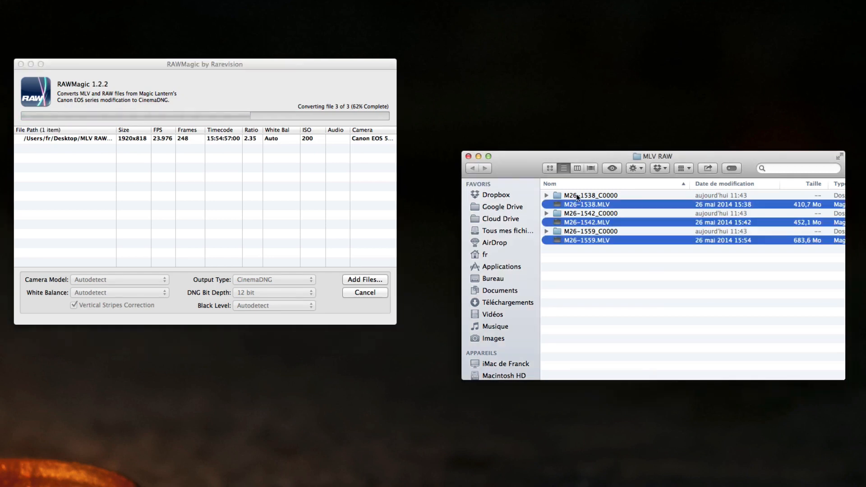
click(595, 197)
click(546, 195)
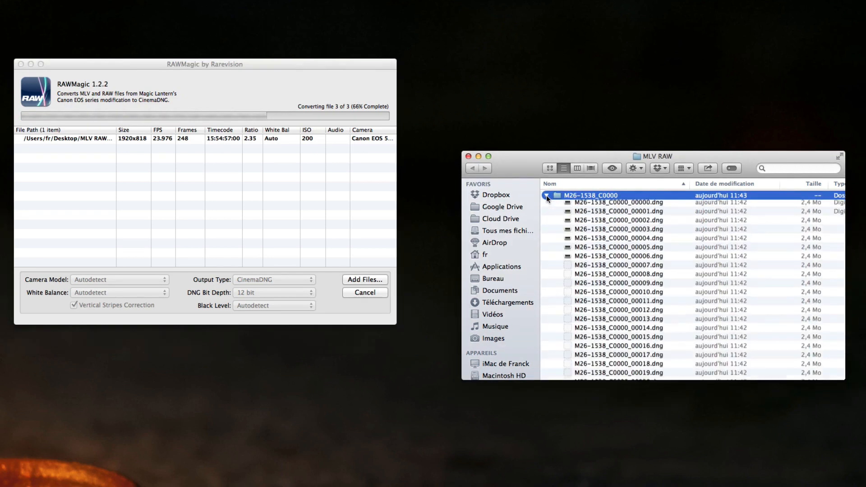
click(547, 195)
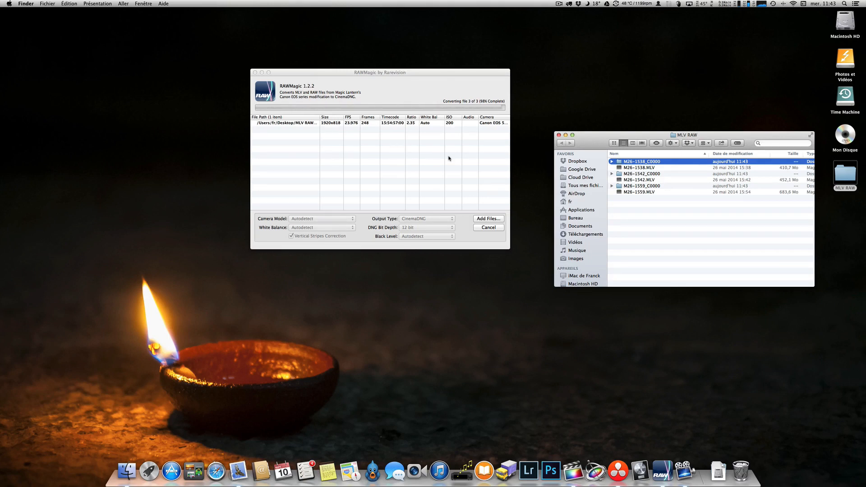
- Quit RAWMagic and return to the MLV RAW folder
click(472, 186)
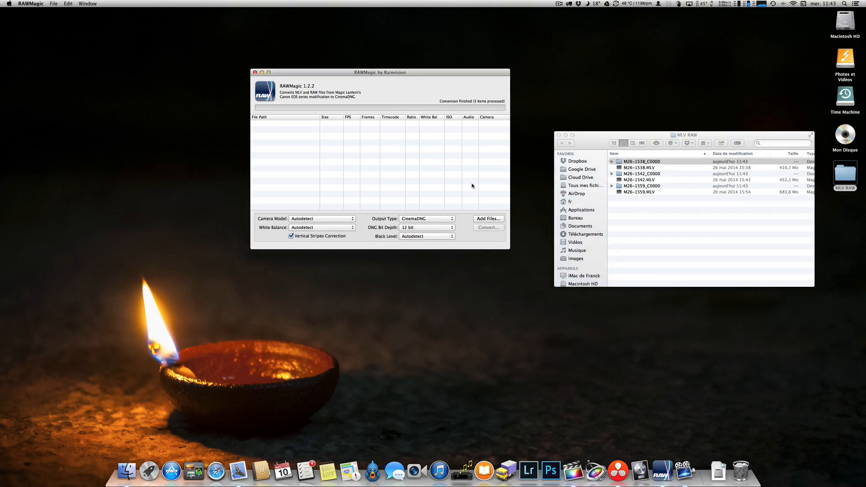
key(super+q)
click(641, 226)
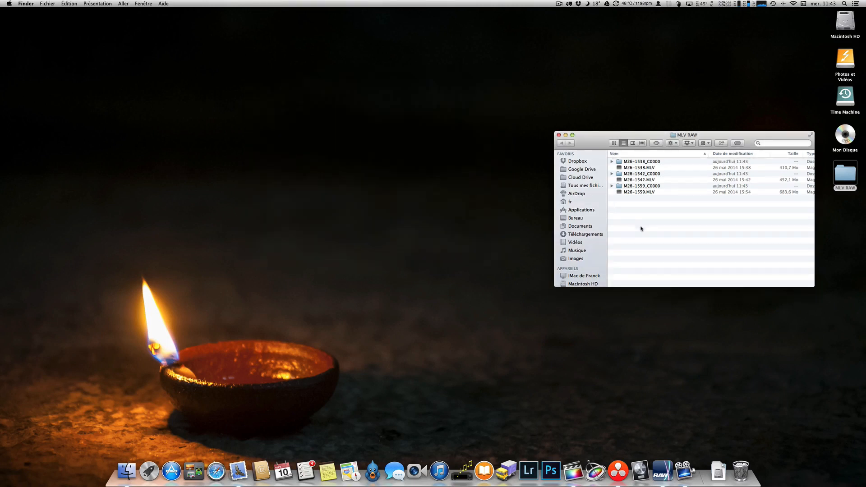
- Switch to DaVinci Resolve and add the three MLV RAW clips to the media pool, changing the timeline frame rate to match them
click(618, 471)
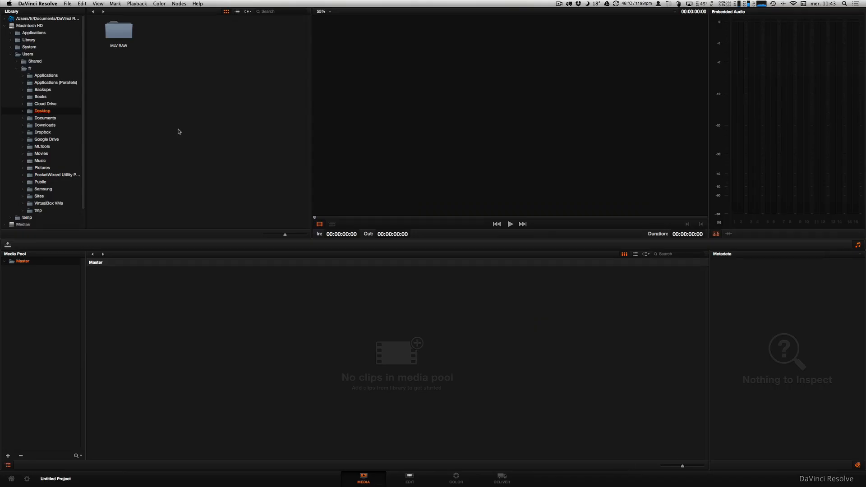
double_click(113, 34)
drag(248, 73, 216, 317)
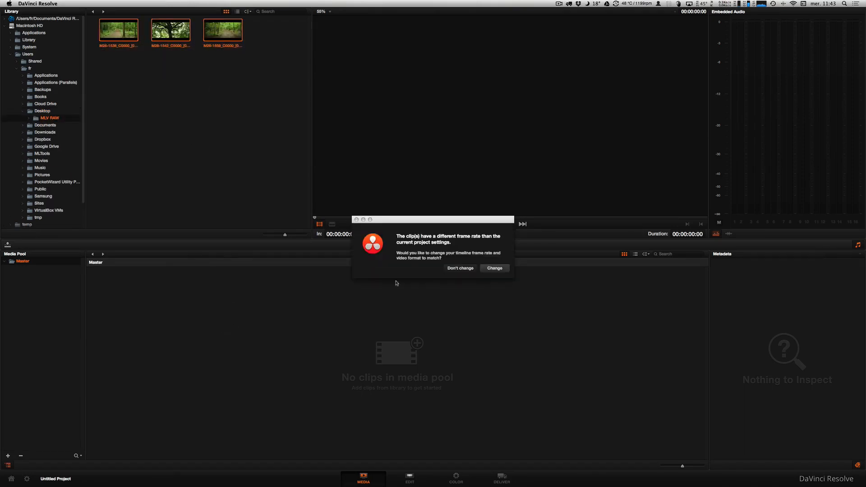
click(487, 270)
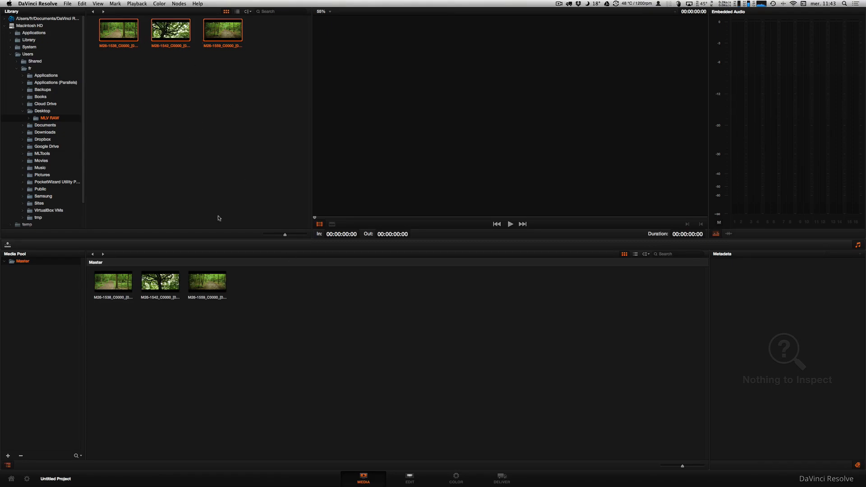
- Create a timeline named deresolve from the media pool clips, with the Empty Timeline option turned off
click(416, 485)
right_click(112, 64)
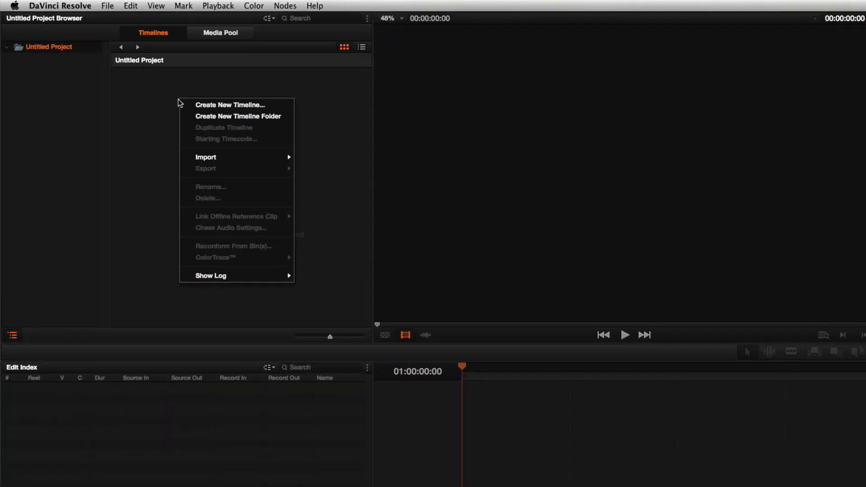
click(224, 105)
drag(712, 389, 625, 386)
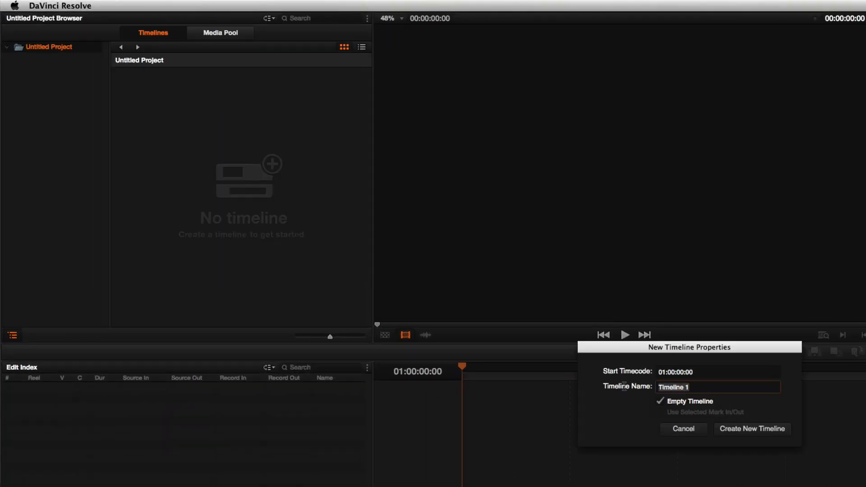
text(deresolve)
click(693, 406)
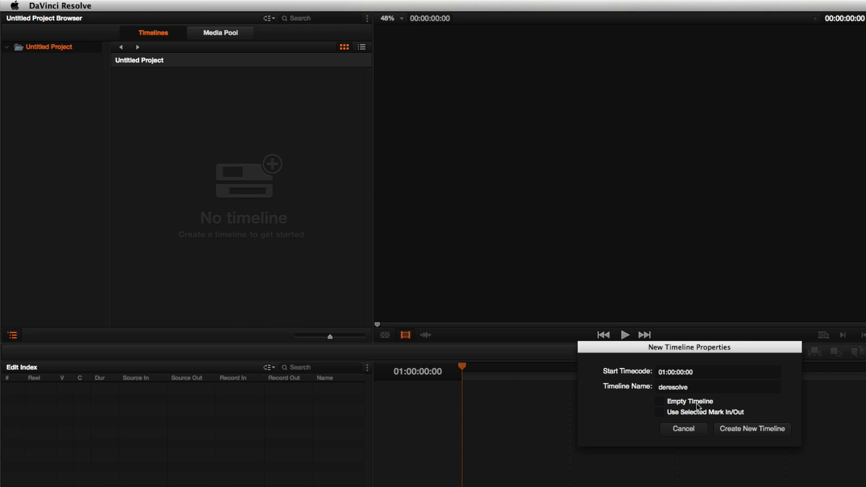
click(739, 430)
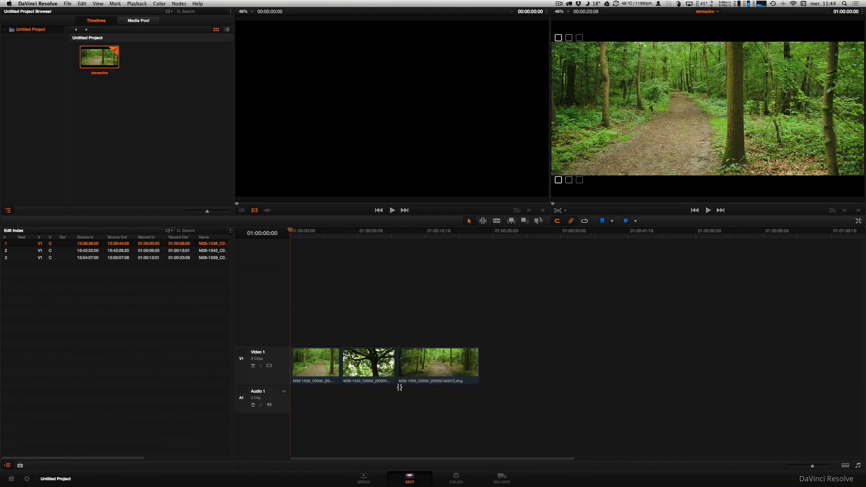
- Review the three clips on the timeline and on the Color page, ending on the first clip
click(494, 268)
drag(309, 237, 430, 246)
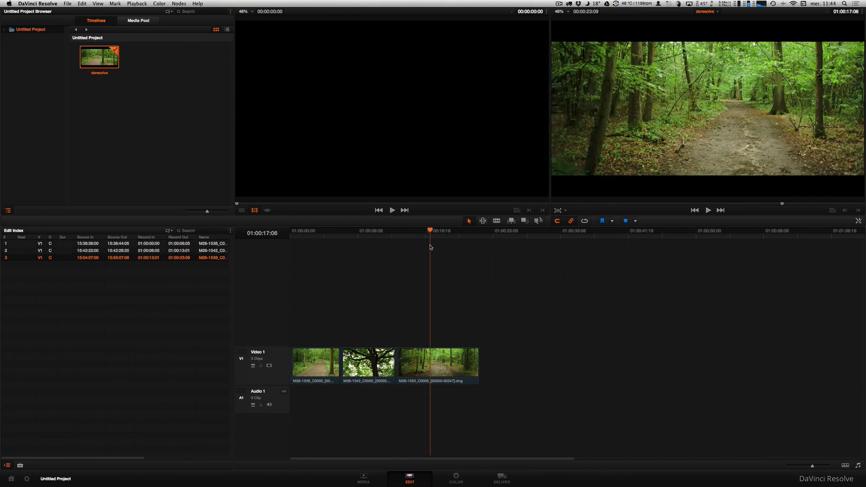
click(456, 479)
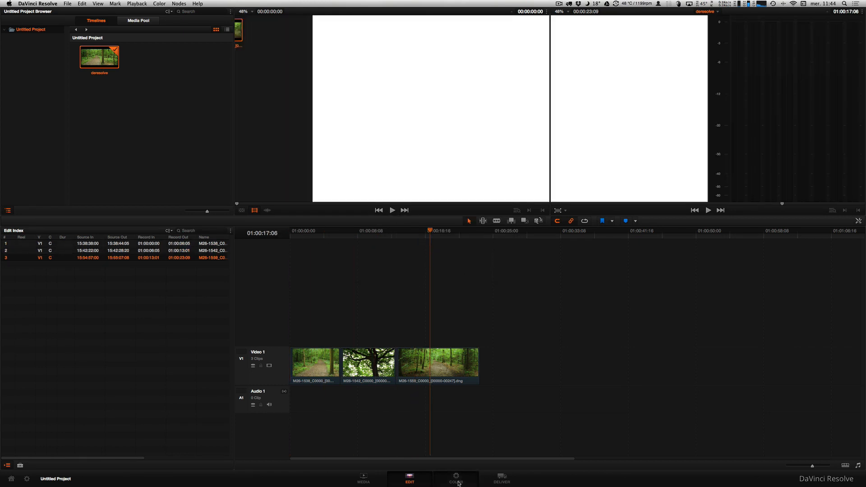
click(48, 330)
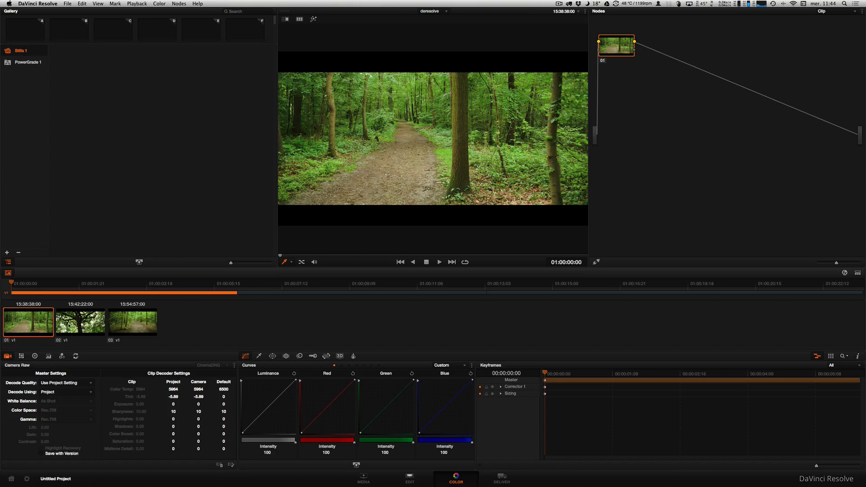
key(Down)
key(Down)
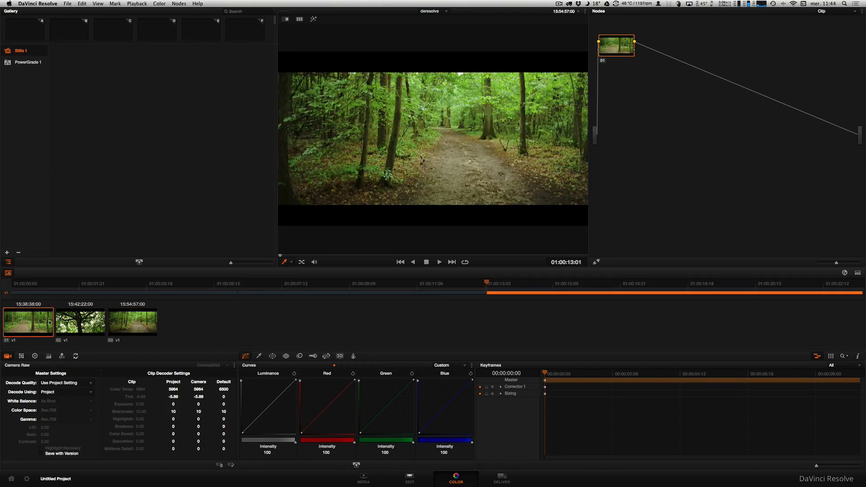
click(50, 322)
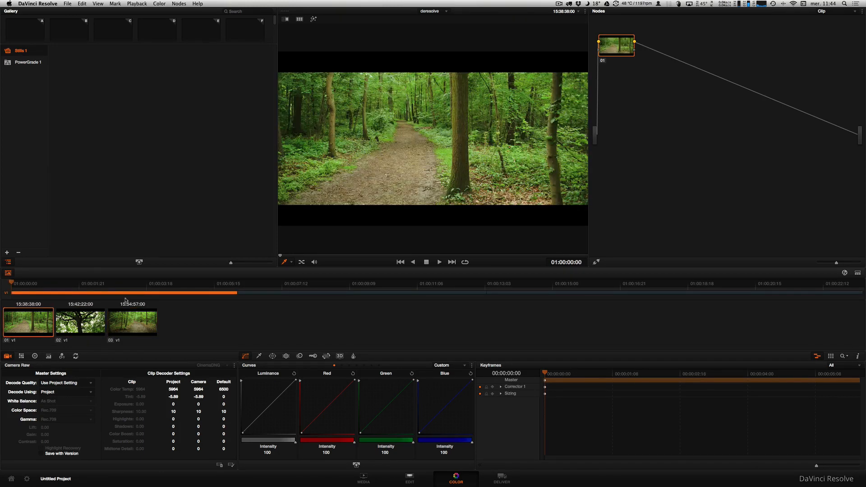
- Set the first clip's Camera Raw decoding to Clip, with BMD Film color space and gamma and Highlight Recovery enabled
click(58, 393)
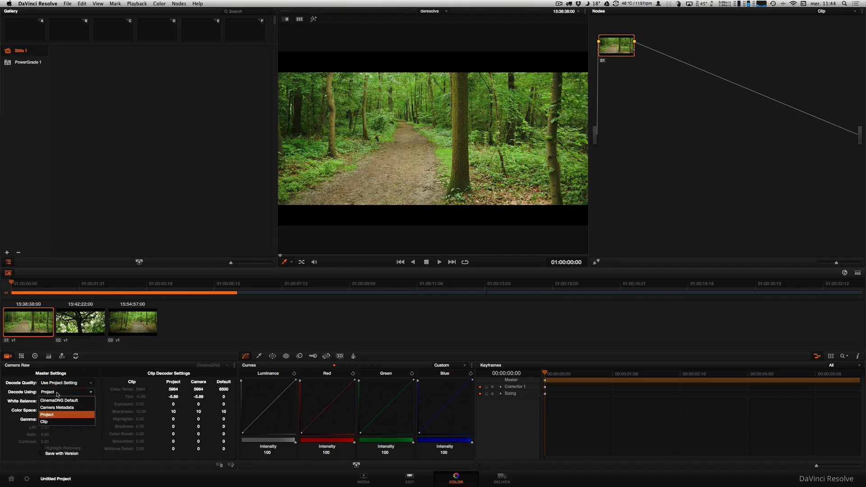
click(53, 423)
click(60, 411)
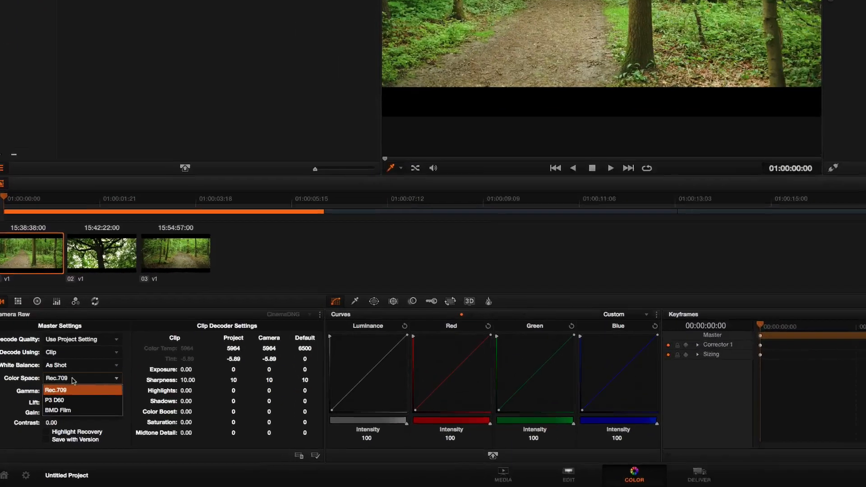
click(68, 410)
click(71, 428)
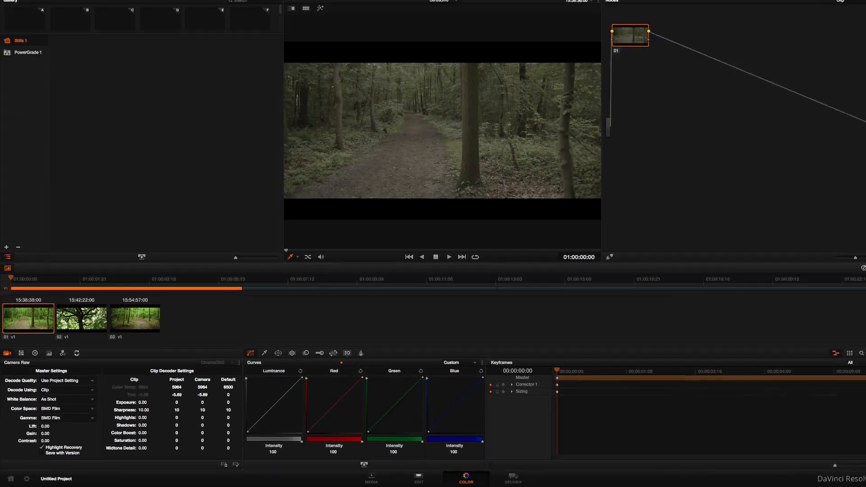
- Save the first clip's grade to Memory A
click(160, 4)
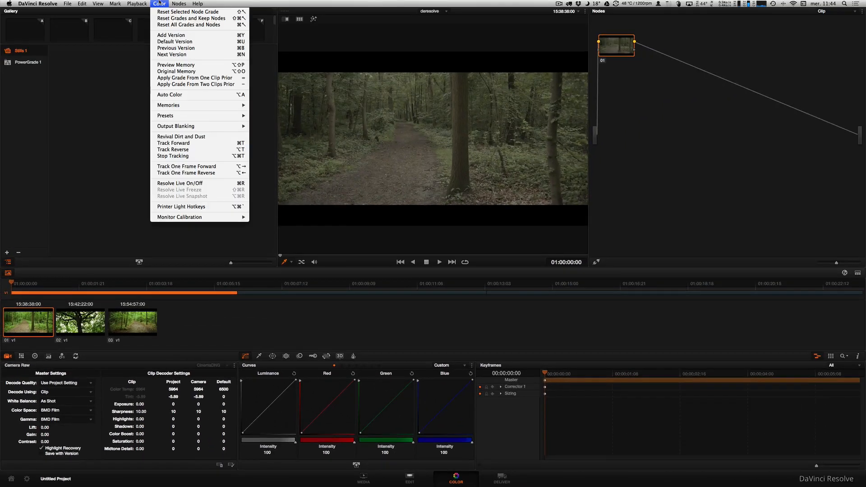
mouse_move(184, 106)
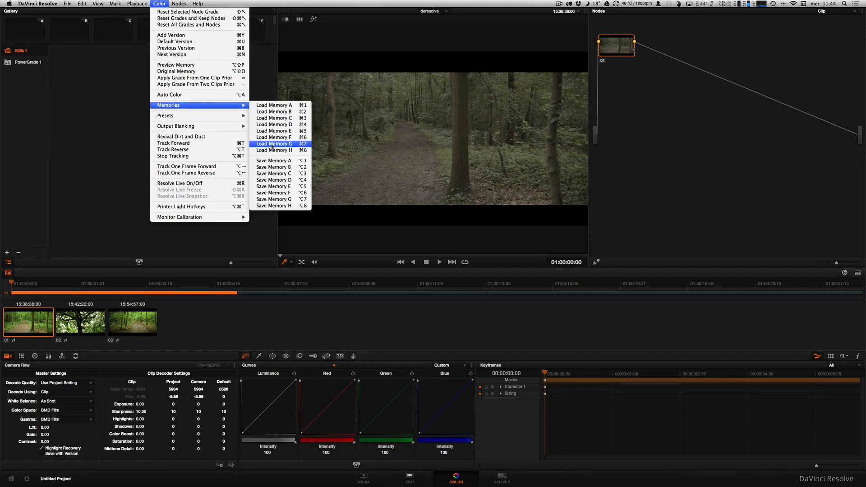
click(275, 161)
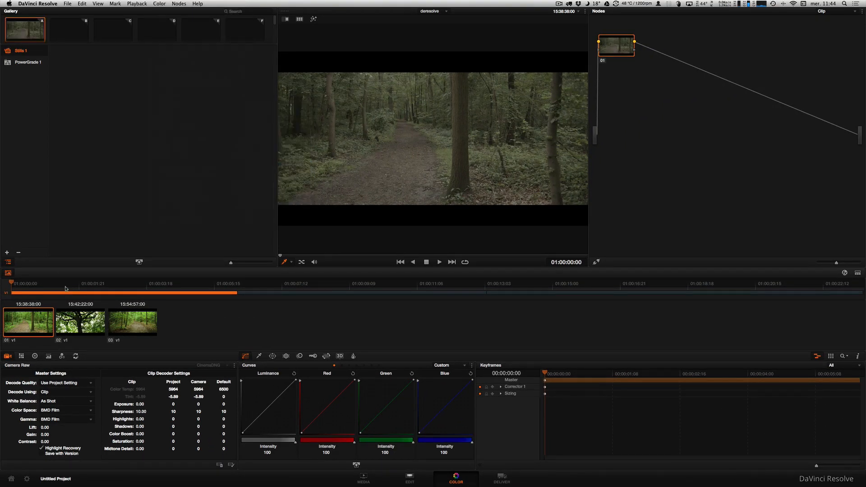
- Load Memory A onto the second and third clips together, and check the result on each
click(80, 324)
shift+click(142, 329)
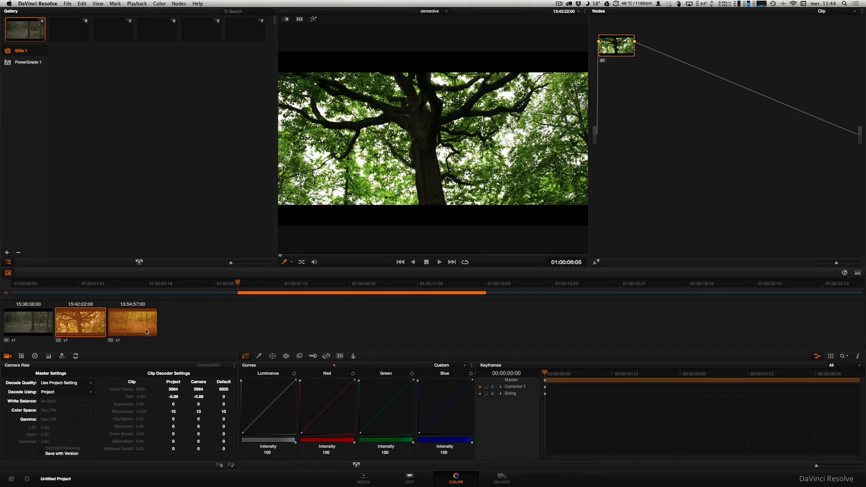
click(159, 4)
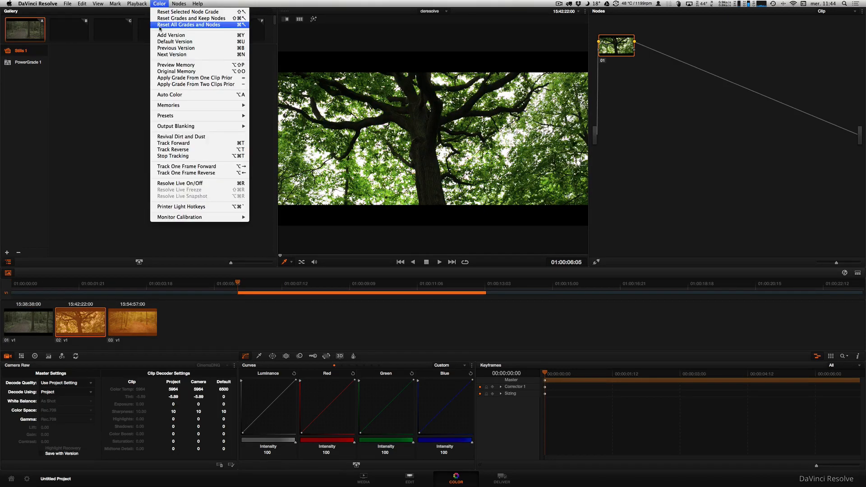
mouse_move(235, 106)
click(264, 106)
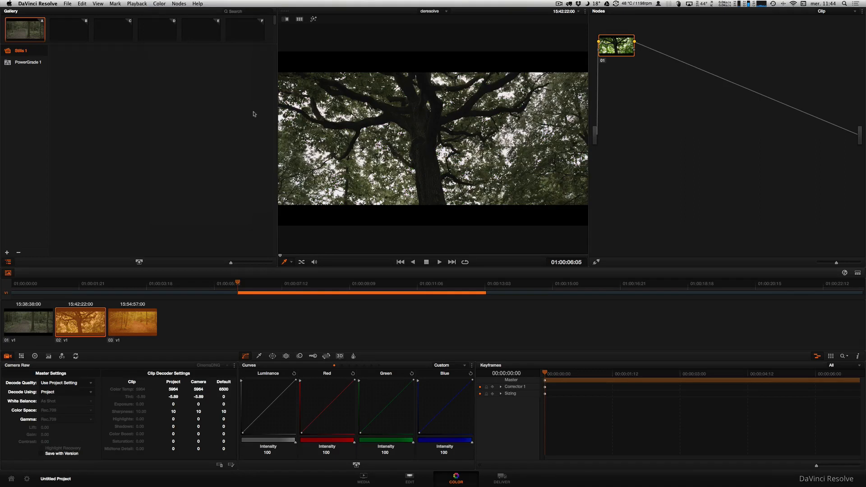
click(137, 294)
click(88, 317)
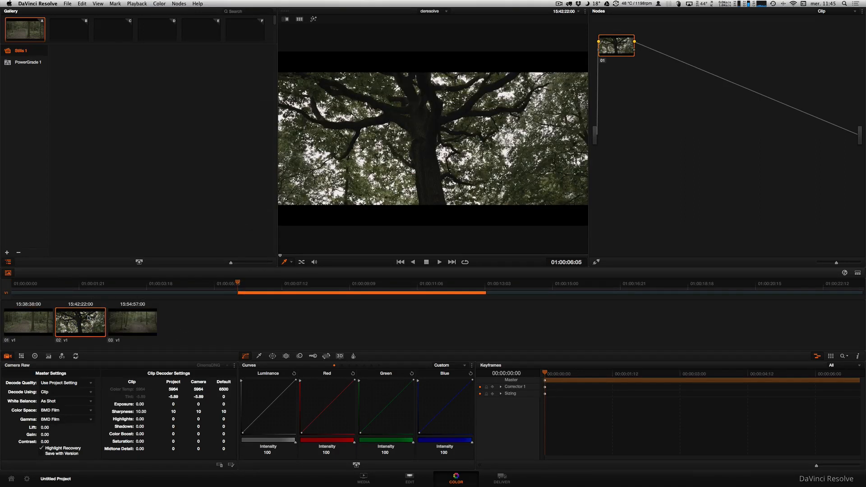
click(127, 323)
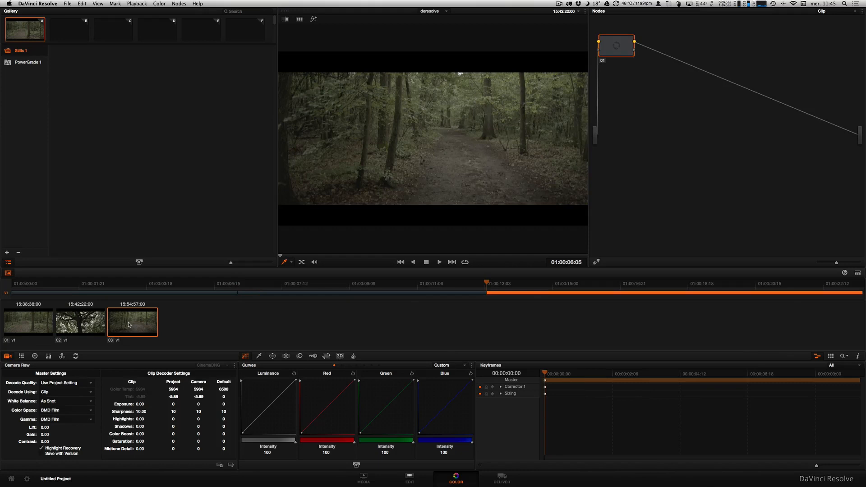
- Apply the Blackmagic Cinema Camera Film to Rec709 3D LUT to the first clip's node
click(39, 325)
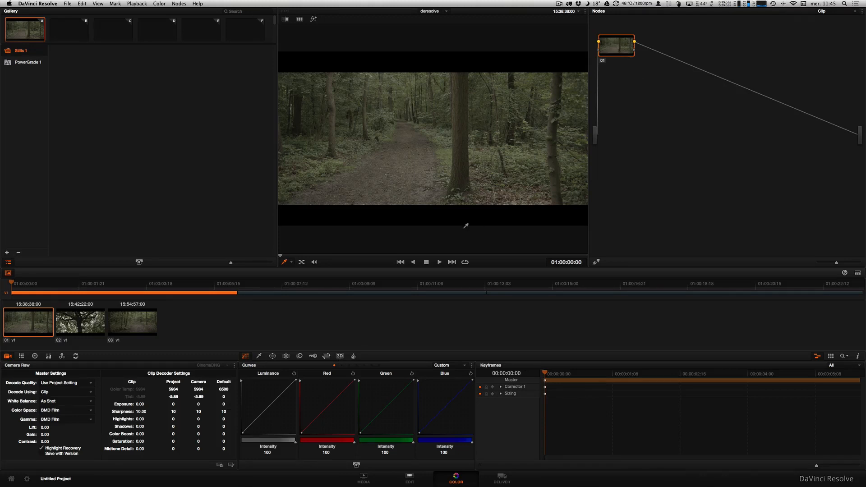
right_click(620, 49)
mouse_move(642, 113)
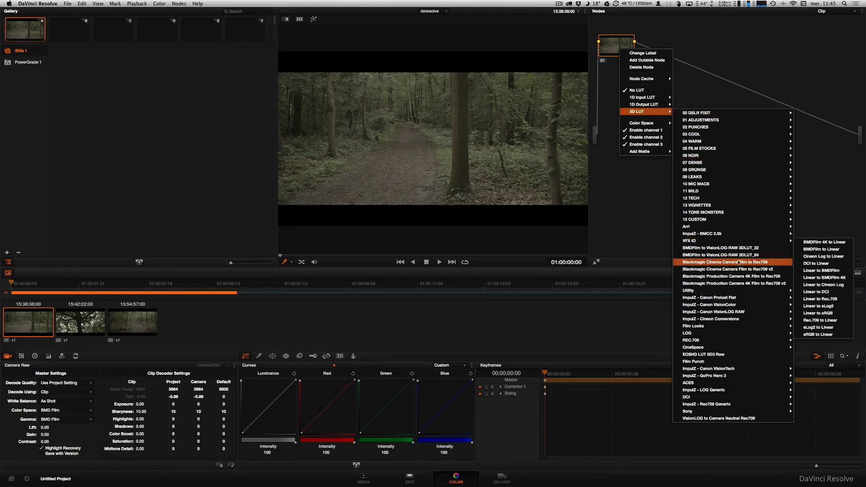
click(719, 263)
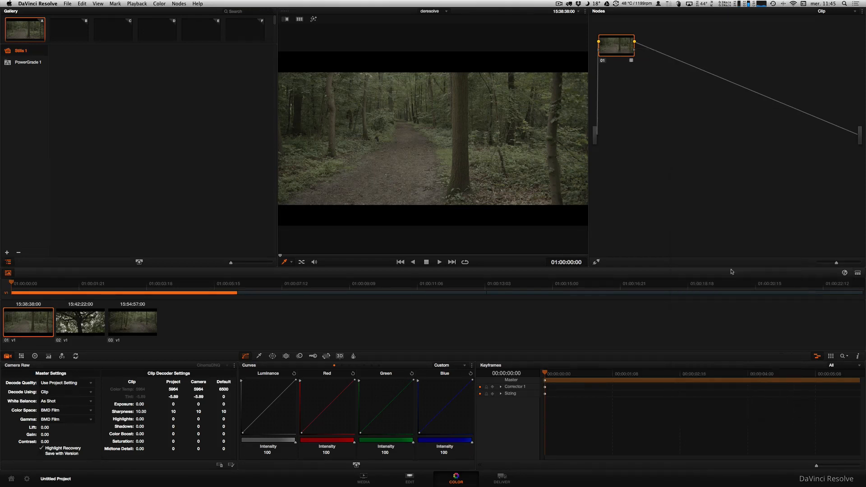
- Apply the Blackmagic Cinema Camera Film to Rec709 v2 3D LUT to the second clip's node
key(Down)
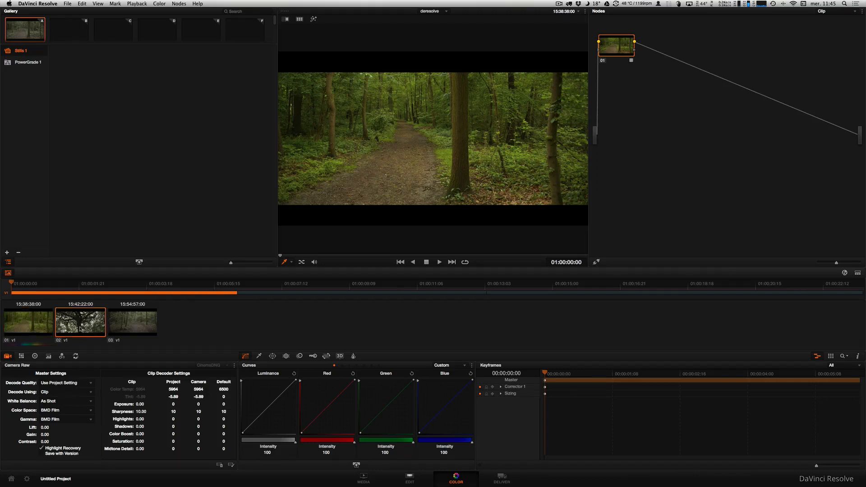
right_click(619, 50)
mouse_move(667, 113)
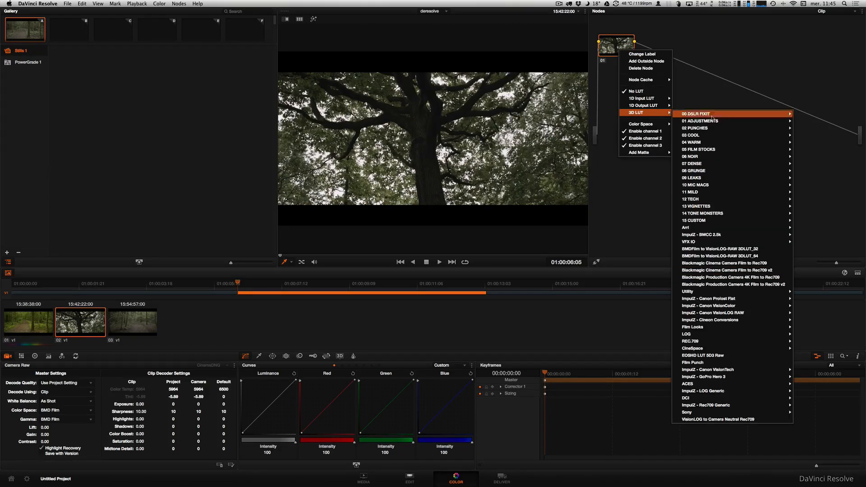
click(757, 271)
- Apply the Blackmagic Cinema Camera Film to Rec709 v2 3D LUT to the third clip's node
key(Down)
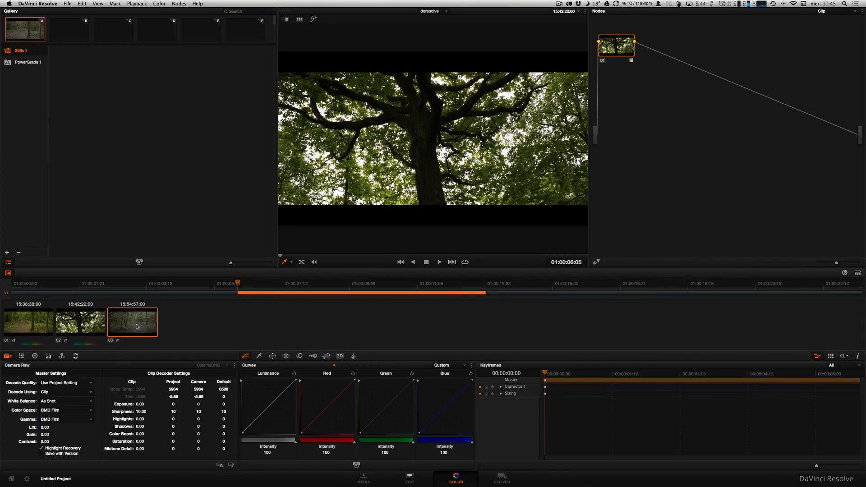
right_click(616, 50)
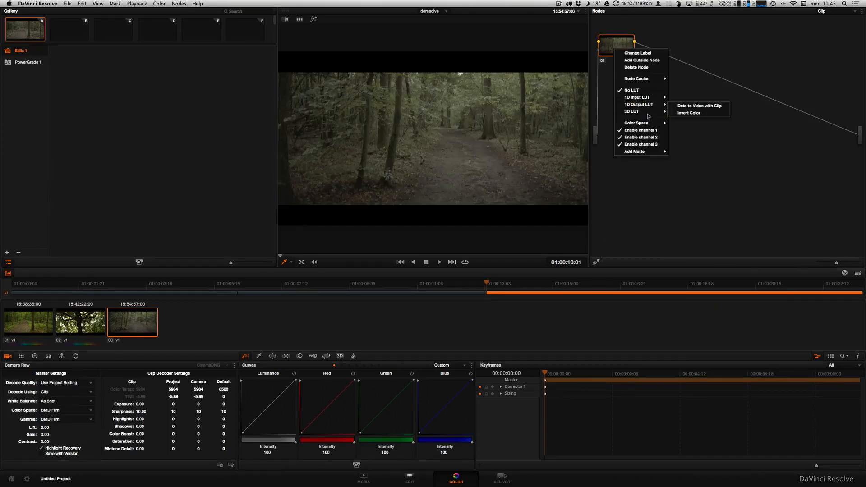
mouse_move(638, 122)
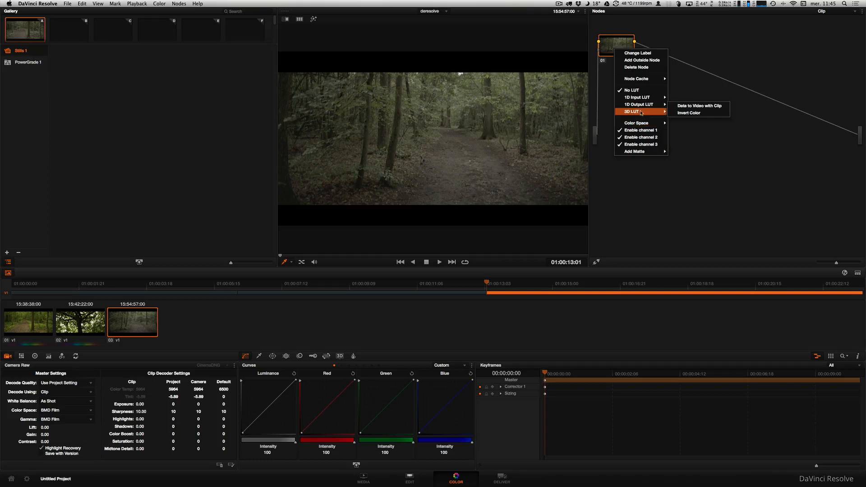
click(756, 271)
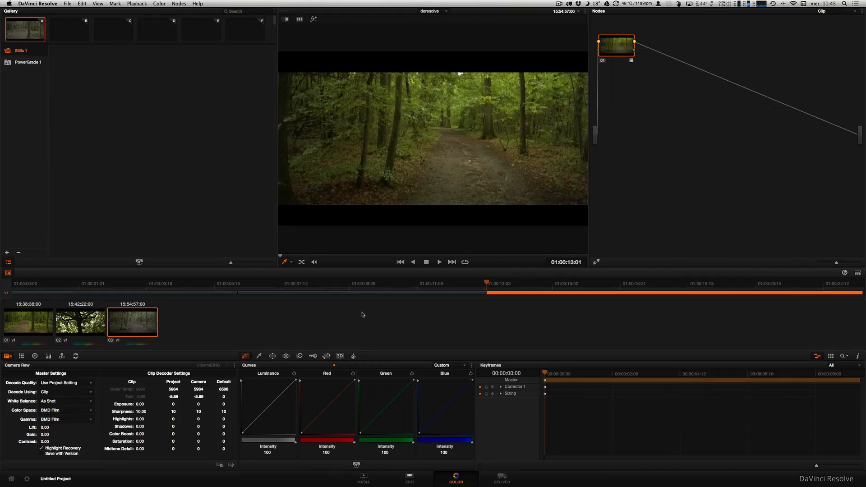
- Compare the graded look of the three clips, ending on the third clip
click(84, 322)
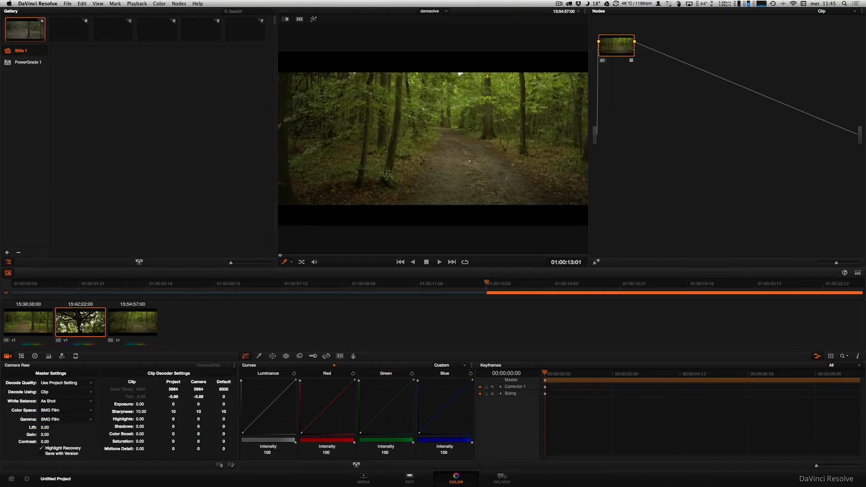
click(37, 331)
click(144, 326)
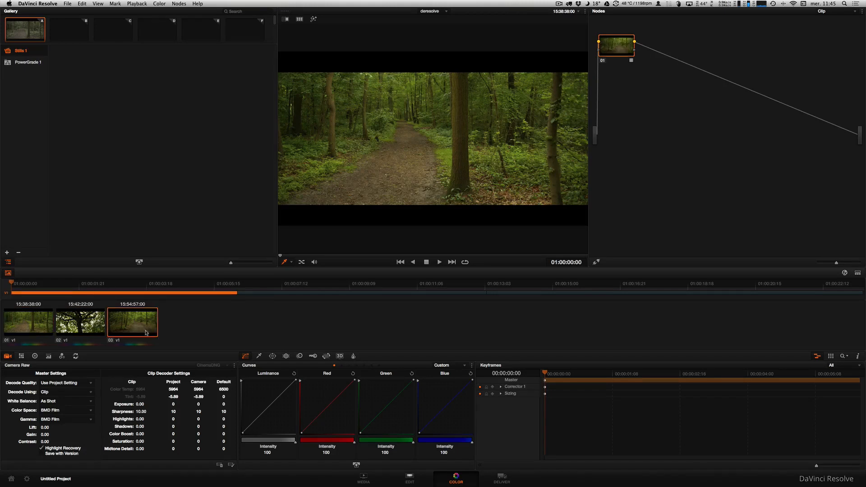
- Switch to the Deliver page and set the render preset to Final Cut Pro XML Round-Trip
click(503, 479)
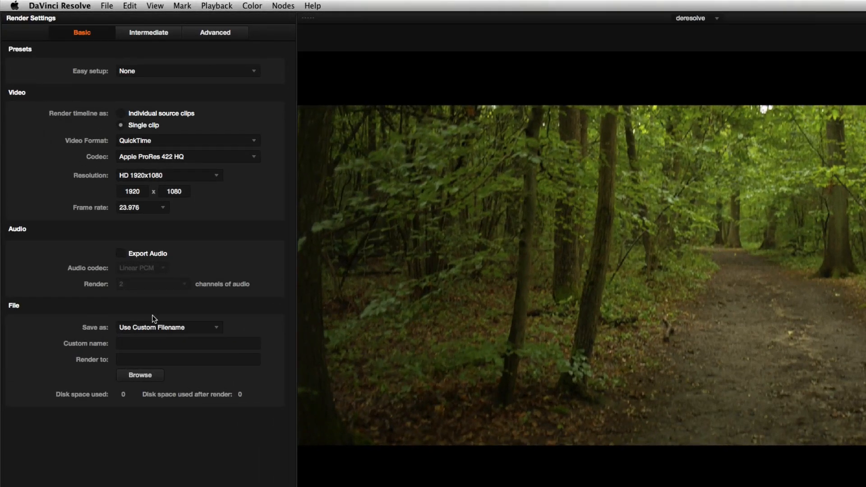
click(156, 71)
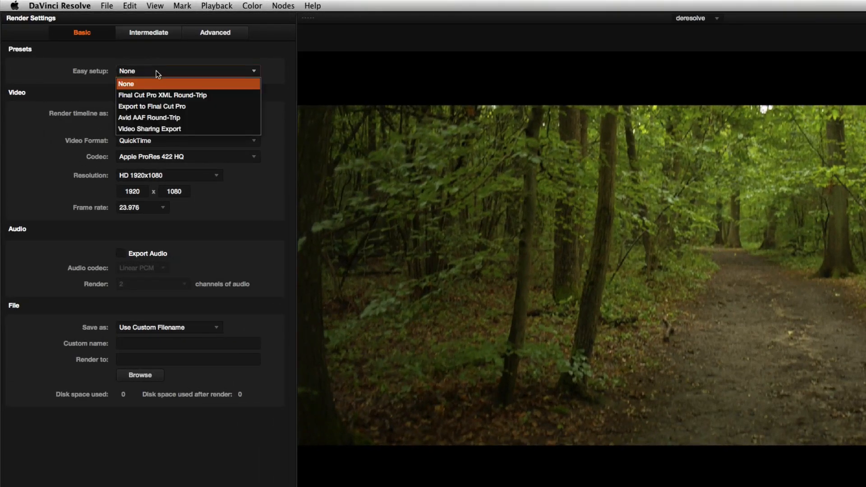
click(171, 96)
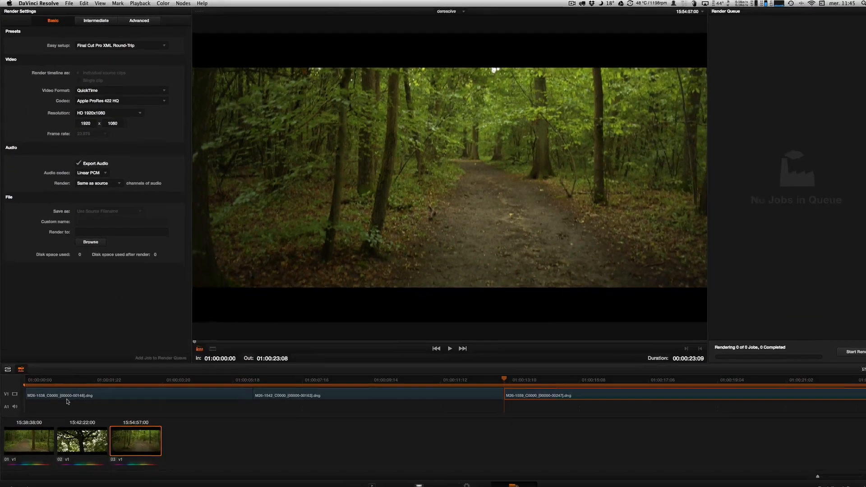
click(28, 443)
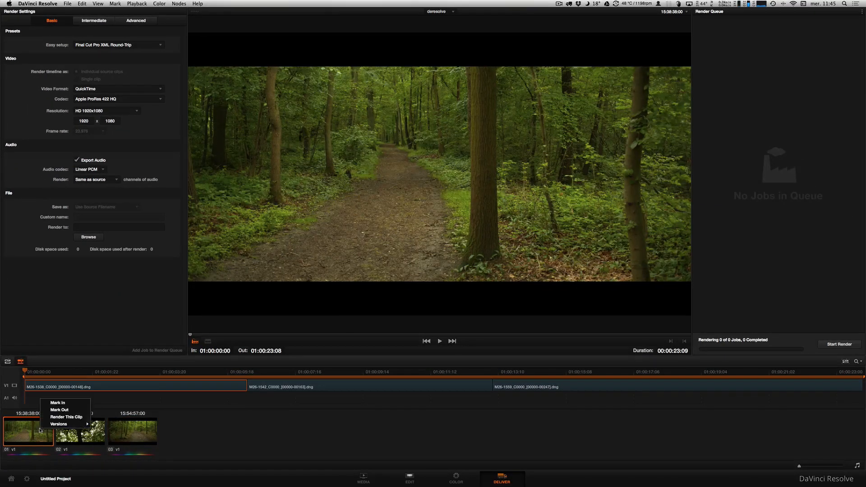
click(138, 442)
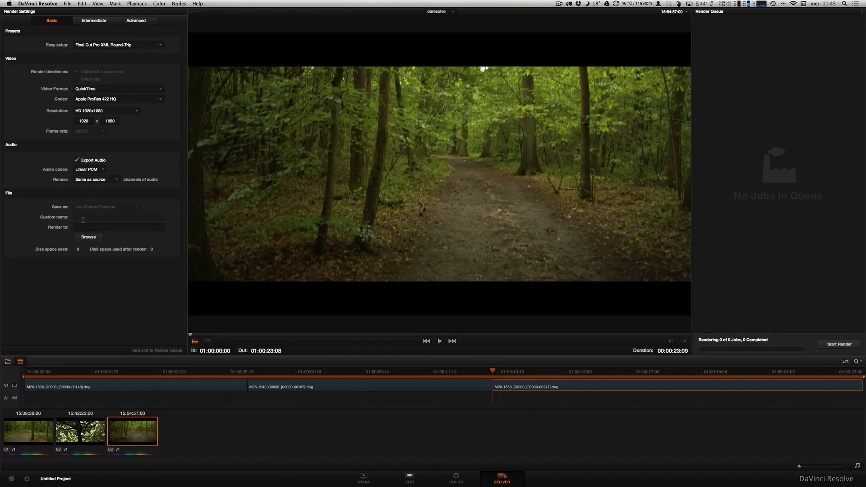
- Set the render destination to the MLV RAW folder on the Desktop of Macintosh HD
click(90, 237)
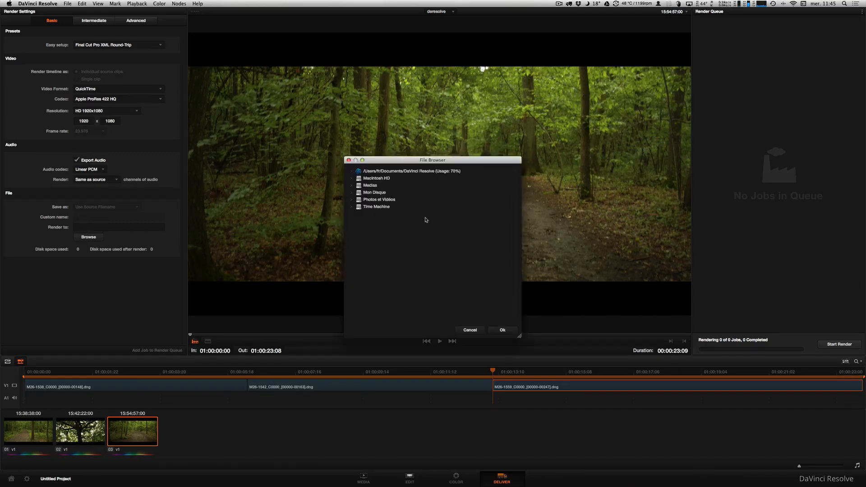
double_click(377, 178)
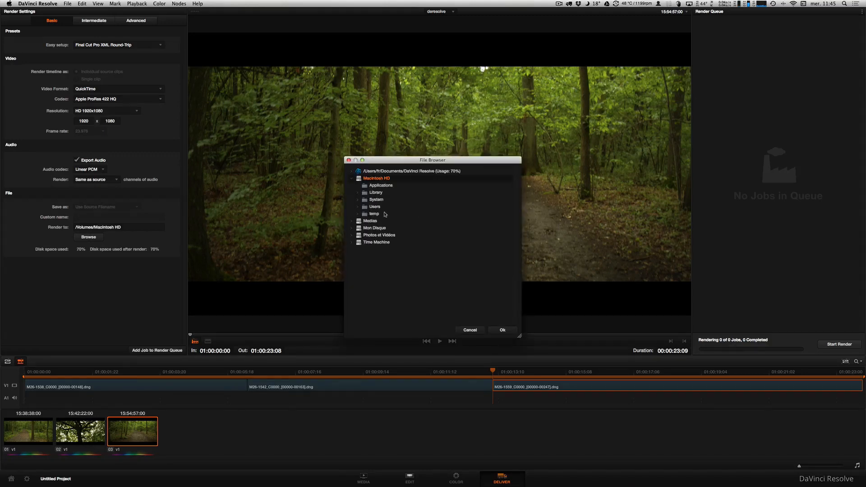
double_click(382, 208)
double_click(393, 228)
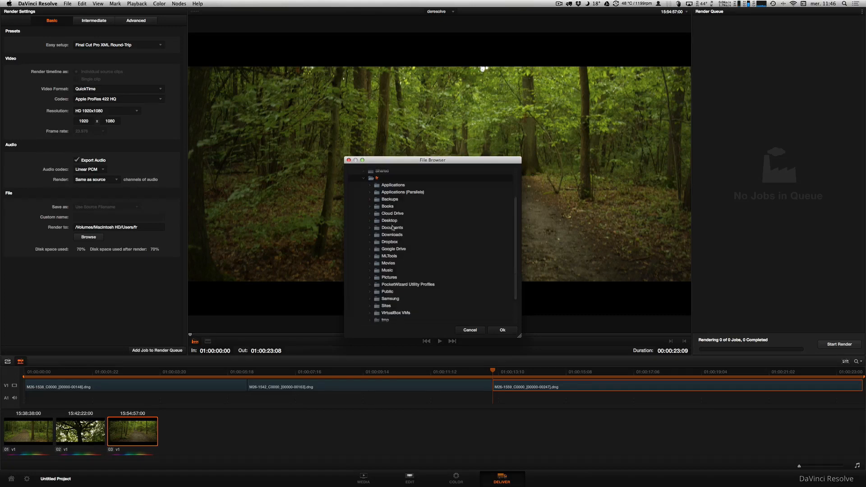
double_click(397, 221)
click(401, 228)
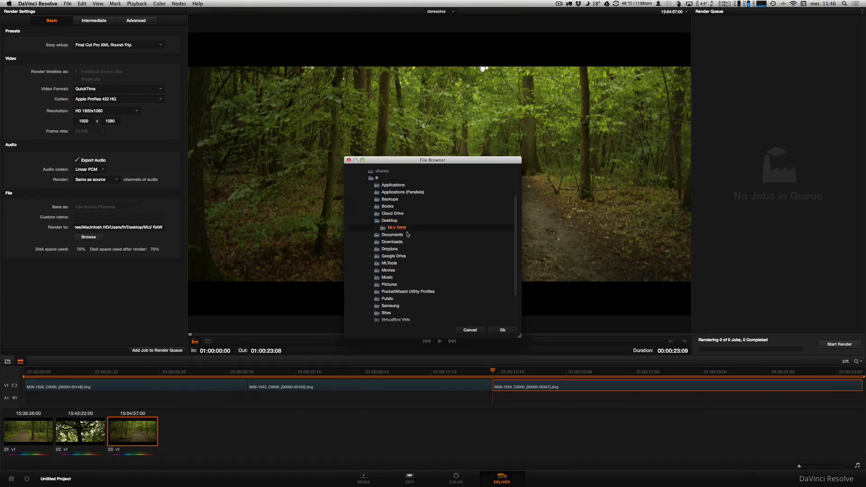
click(502, 330)
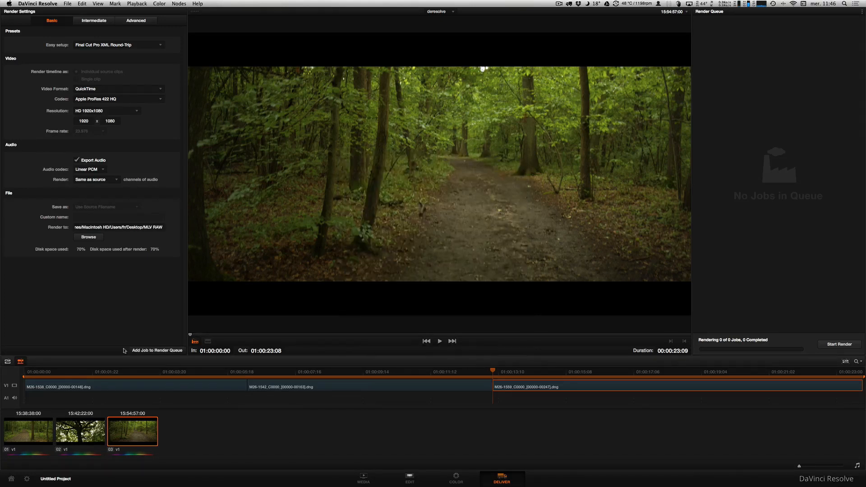
- Add the timeline to the render queue and render the job
click(157, 351)
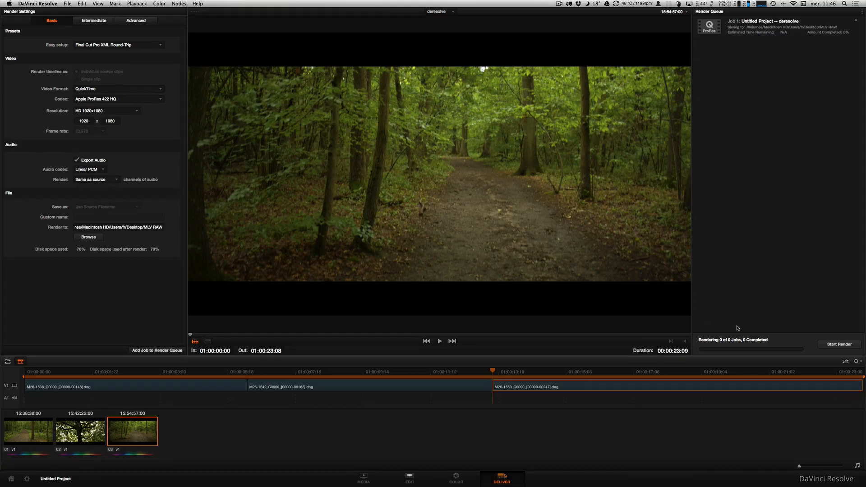
click(836, 345)
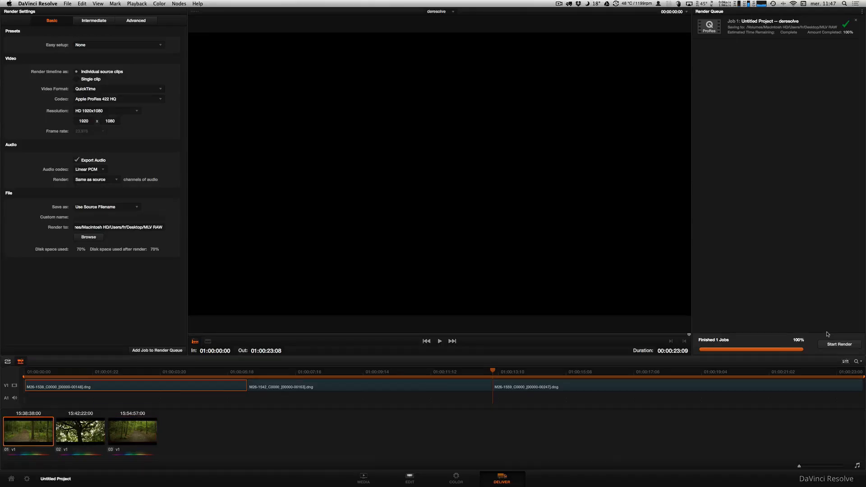
key(super+h)
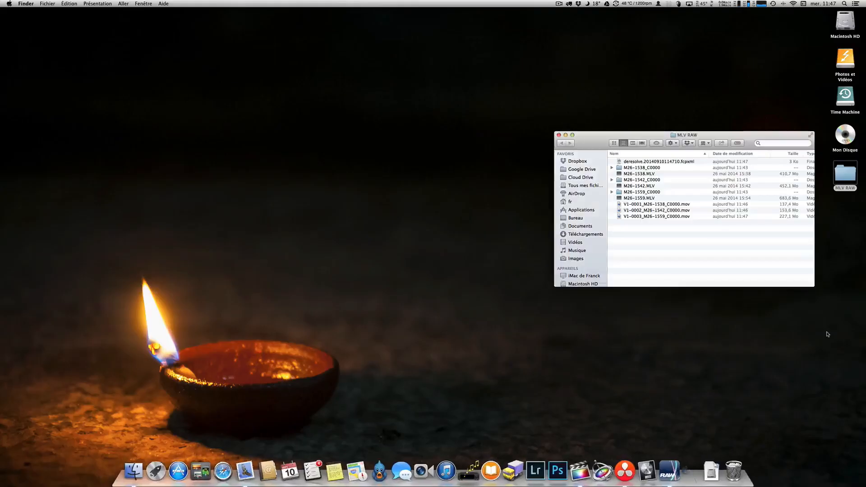
- Switch to Final Cut Pro and create a new library named mlvraw in the MLV RAW folder
click(585, 472)
click(82, 4)
mouse_move(63, 4)
mouse_move(91, 11)
click(203, 25)
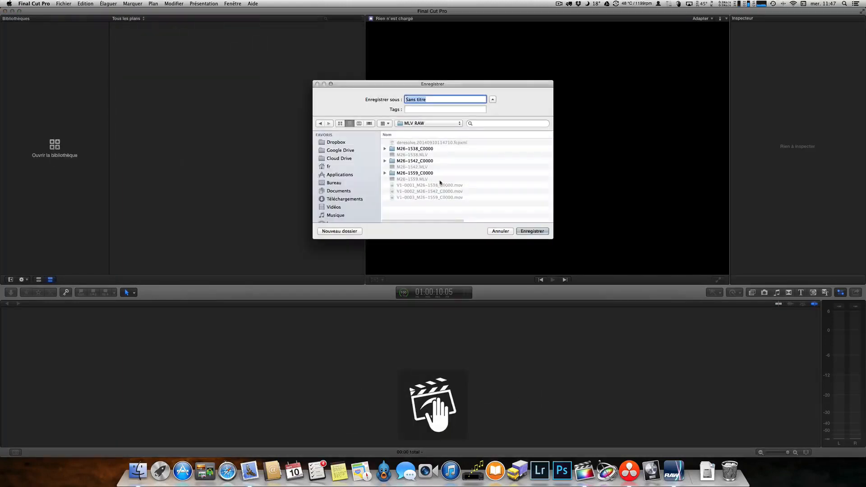
text(m)
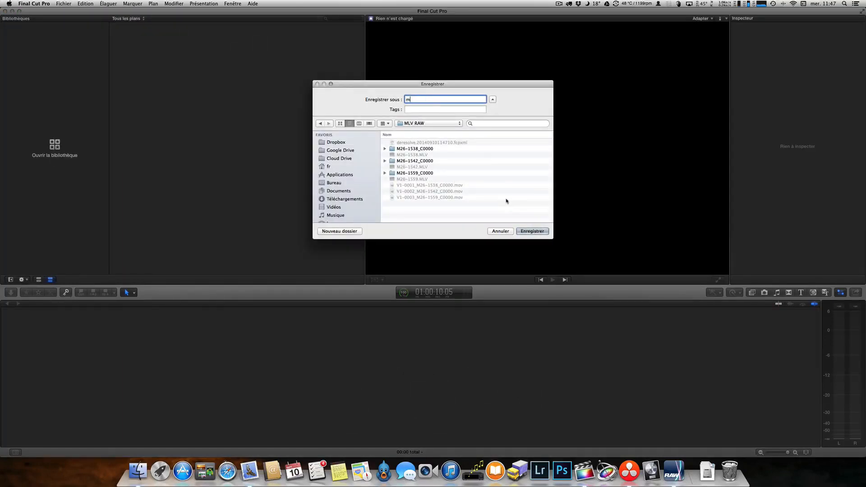
text(lvraw)
click(535, 232)
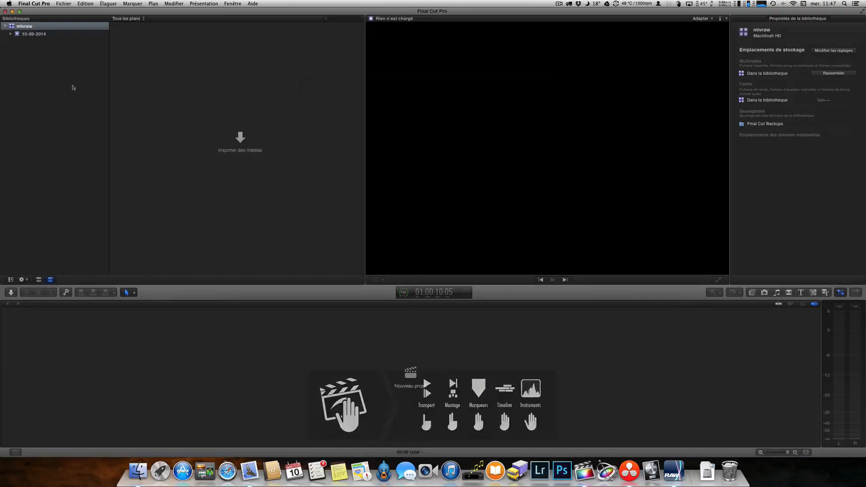
- Import deresolve.20140910114710.fcpxml into the mlvraw library and open the deresolve (Resolve) project in the timeline
click(64, 3)
mouse_move(88, 47)
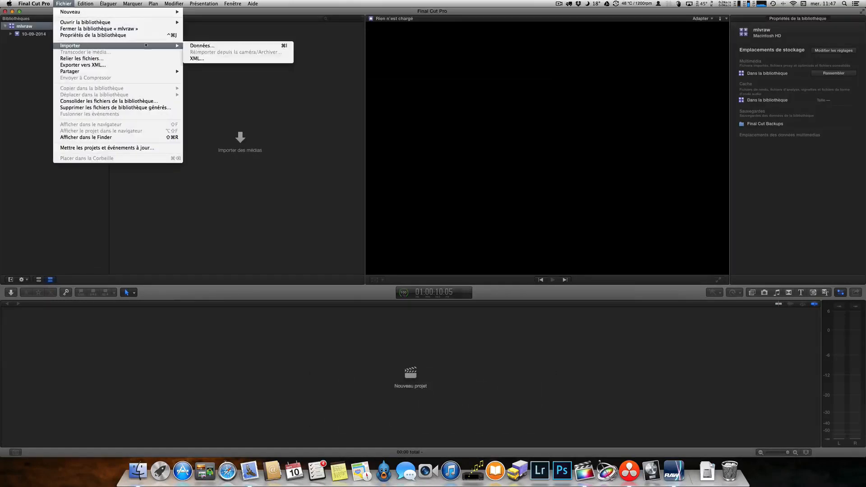
click(193, 59)
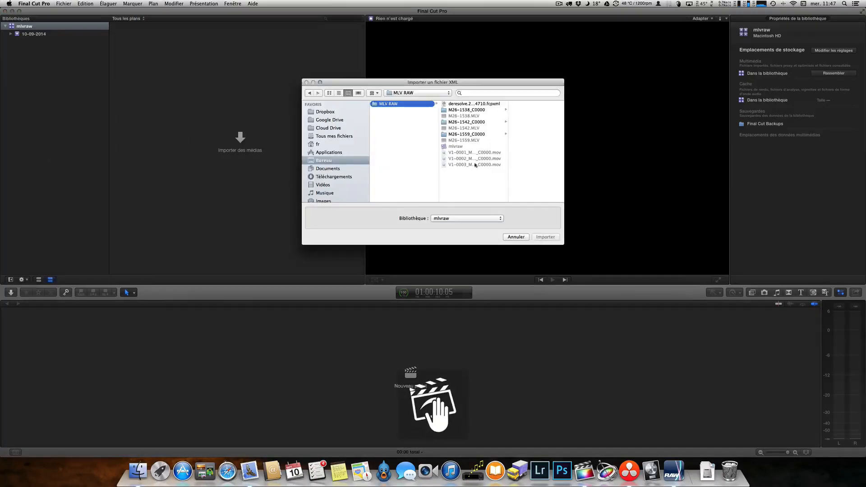
click(462, 105)
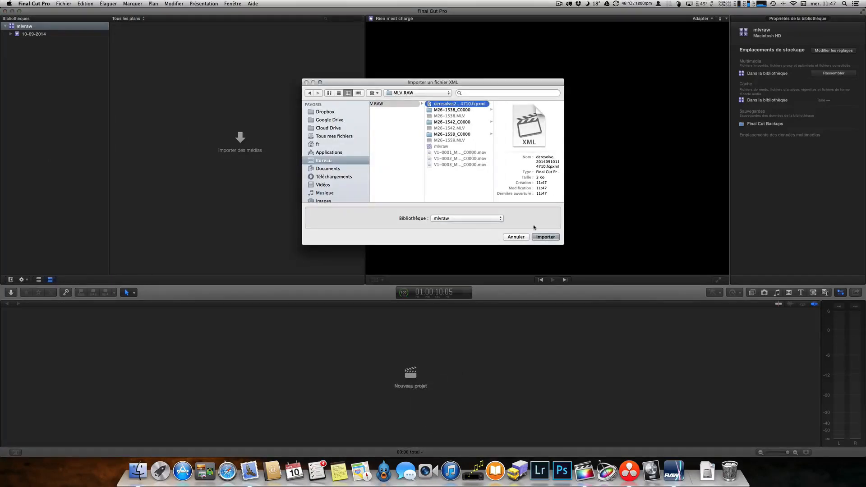
click(548, 240)
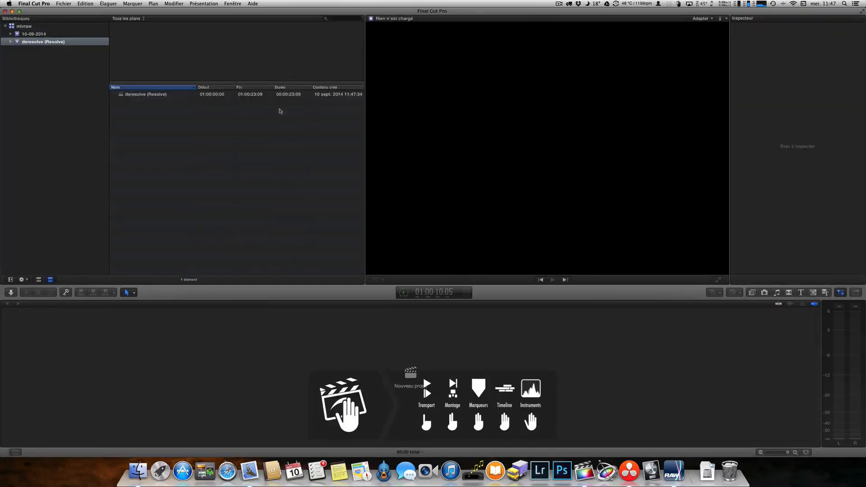
double_click(159, 95)
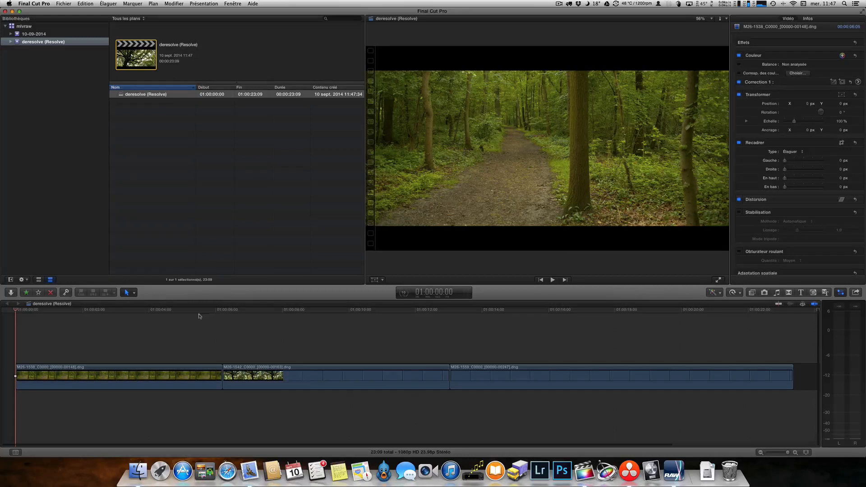
- Trim the ends of all three timeline clips, shortening the first to 4:17 and the third to about 7:17
drag(165, 311, 205, 324)
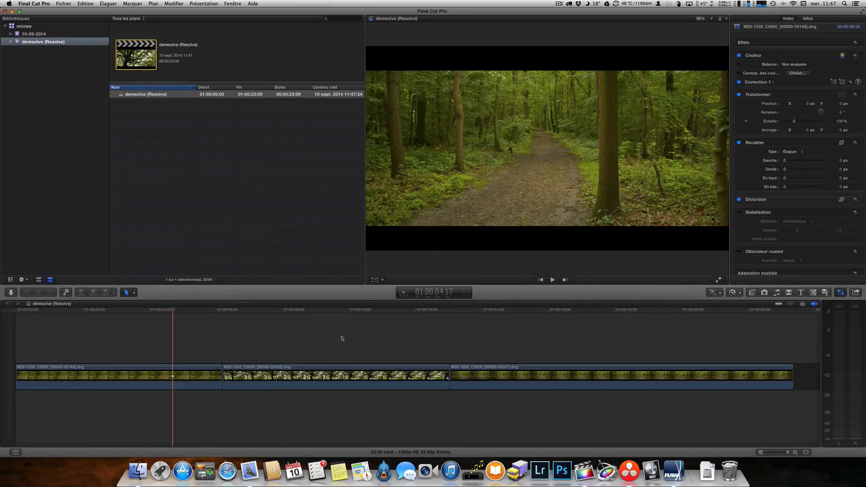
drag(220, 376, 173, 376)
drag(396, 377, 327, 378)
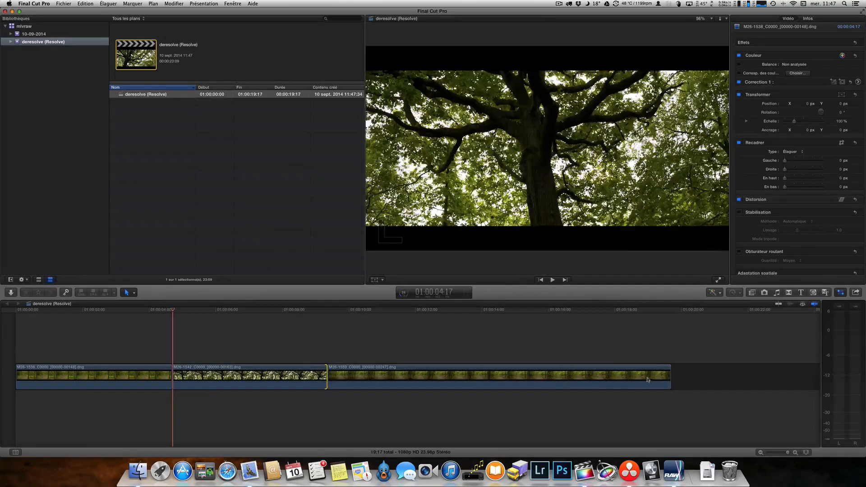
drag(672, 375, 584, 378)
- Split the third timeline clip about midway and delete its second half, leaving the clip about 3:23 long
key(b)
click(460, 381)
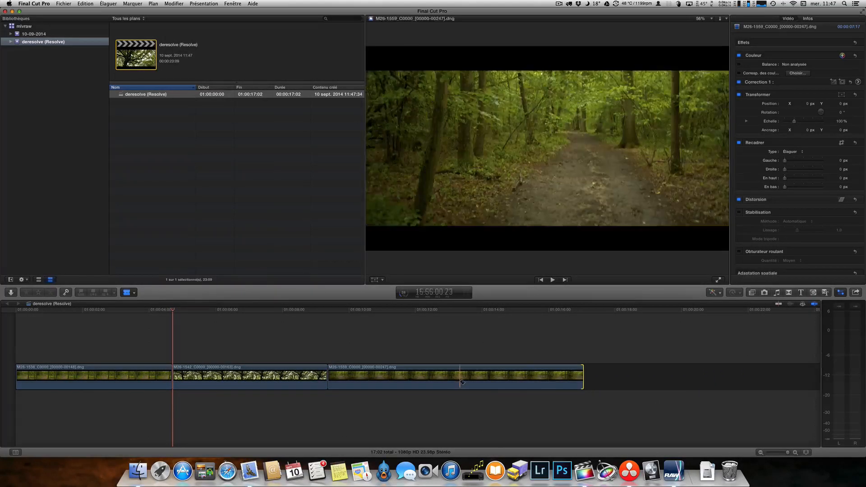
key(a)
key(super+4)
click(496, 378)
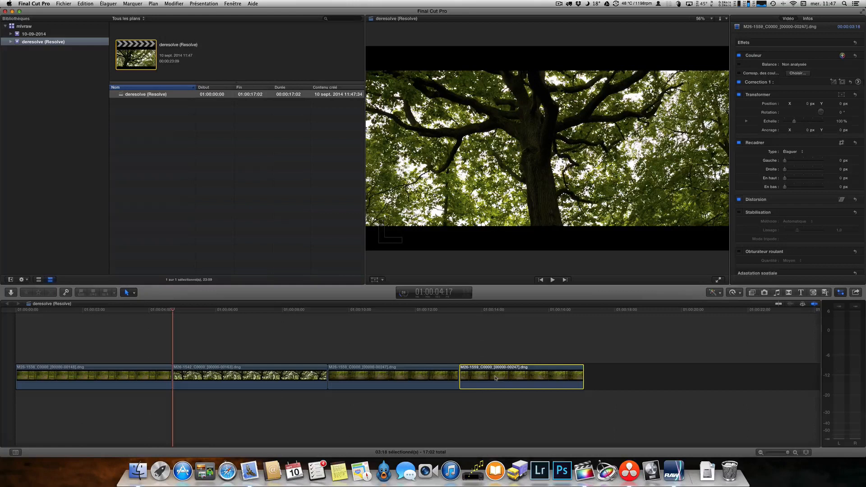
key(Delete)
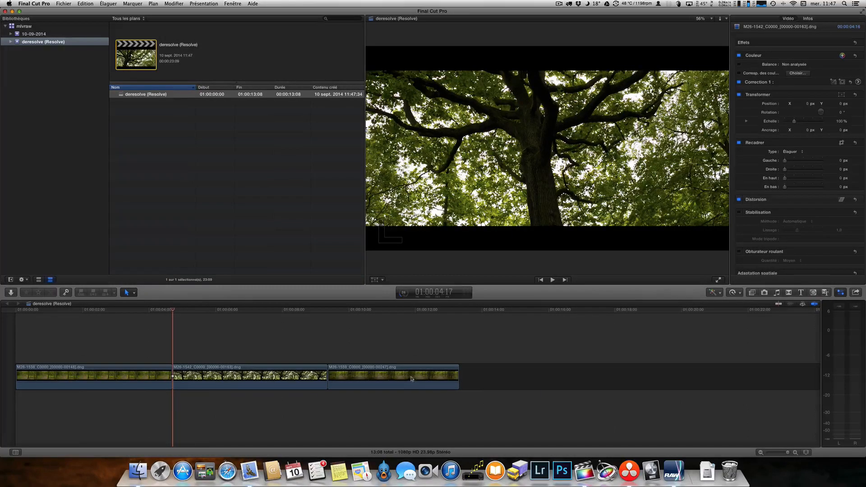
- Split the first timeline clip at about 2:18 and move its second part to the end of the timeline
key(b)
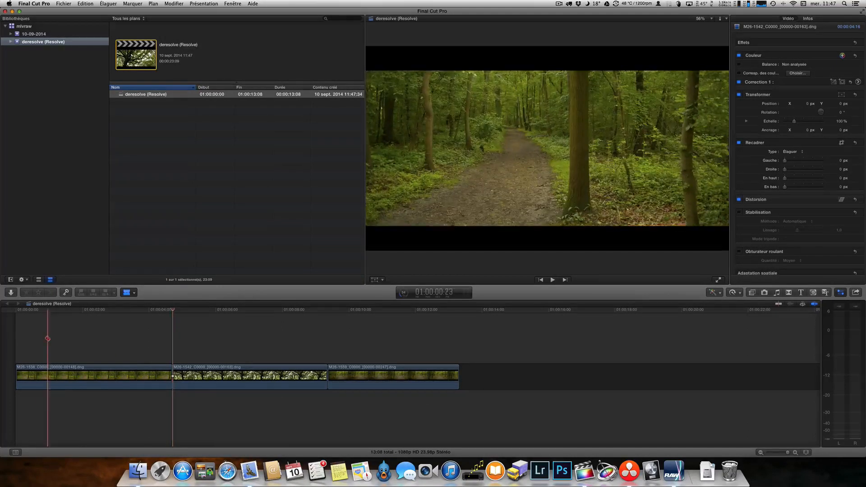
click(108, 376)
key(a)
click(126, 373)
drag(126, 373, 476, 373)
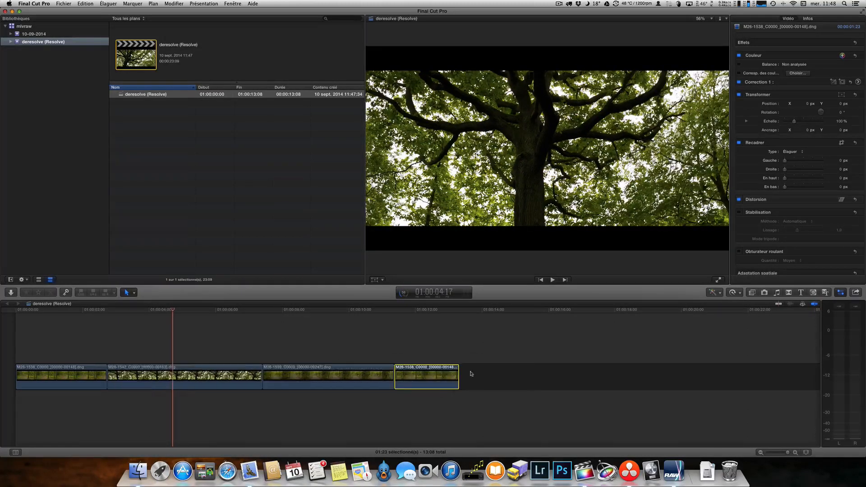
click(261, 344)
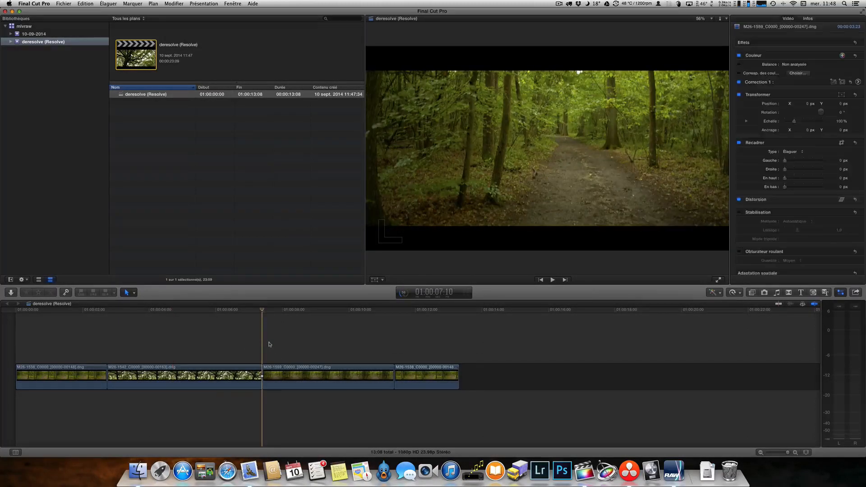
- Import the three rendered V1-0001, V1-0002 and V1-0003 .mov files from the MLV RAW folder into the 10-09-2014 event of the mlvraw library
click(25, 26)
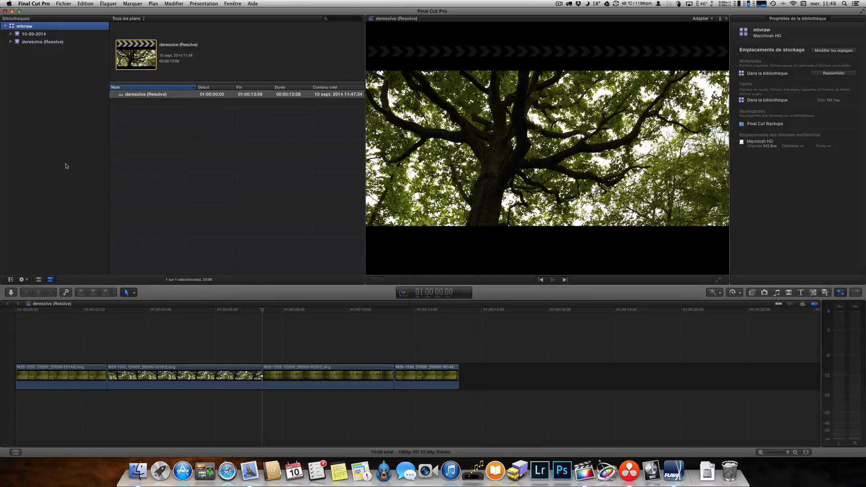
right_click(46, 27)
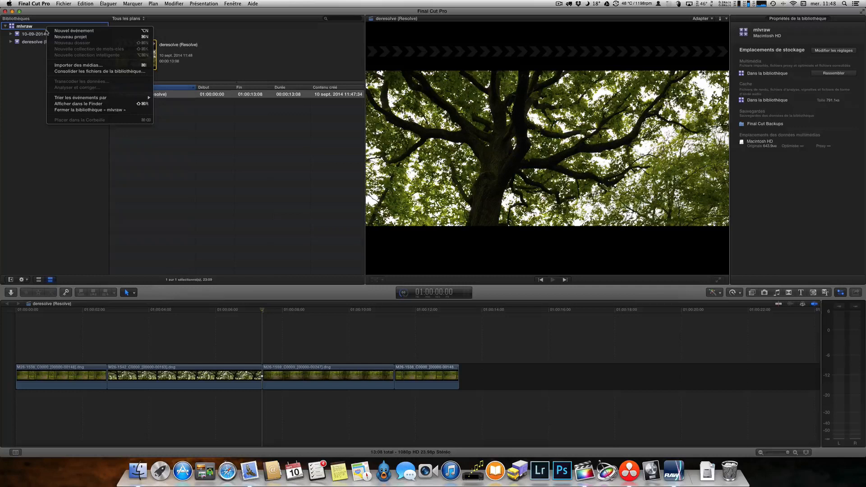
click(72, 65)
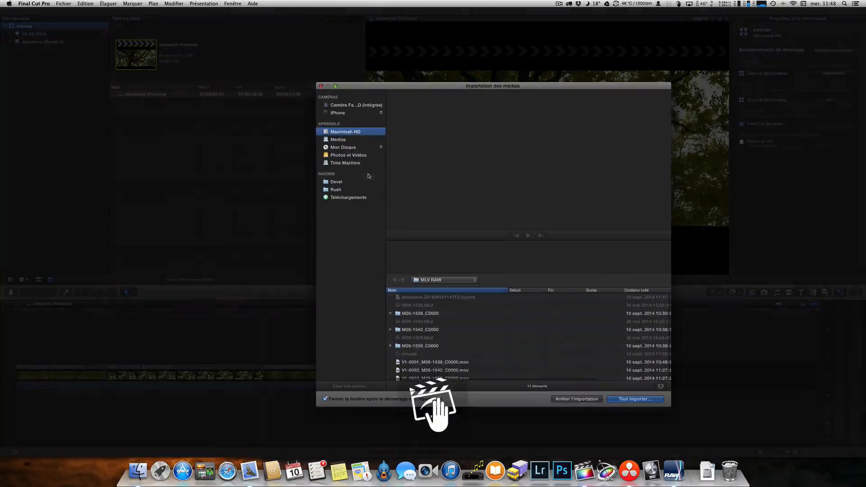
click(466, 362)
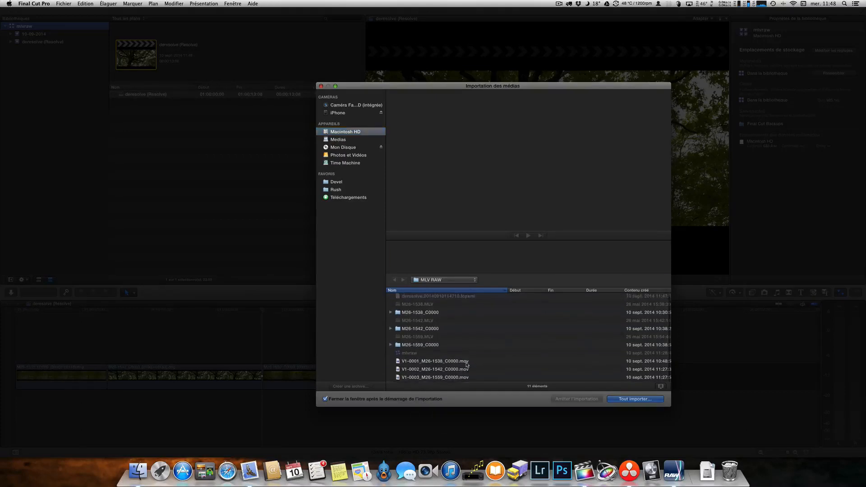
shift+click(469, 378)
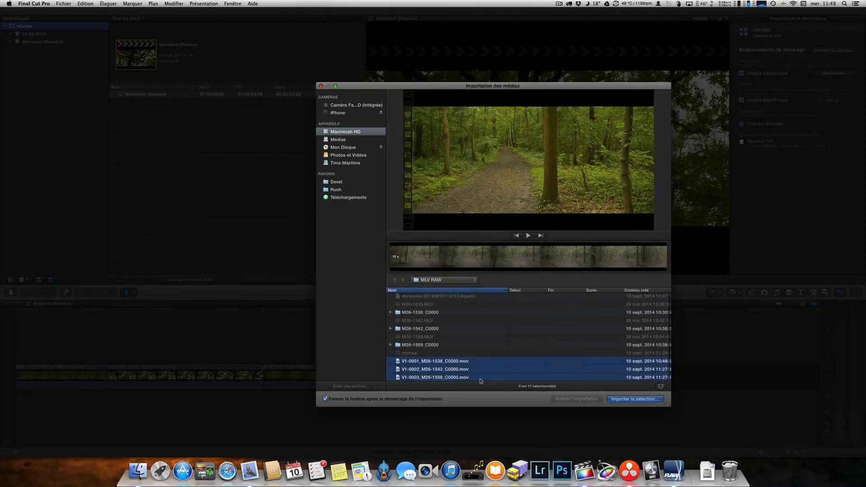
click(490, 378)
click(464, 365)
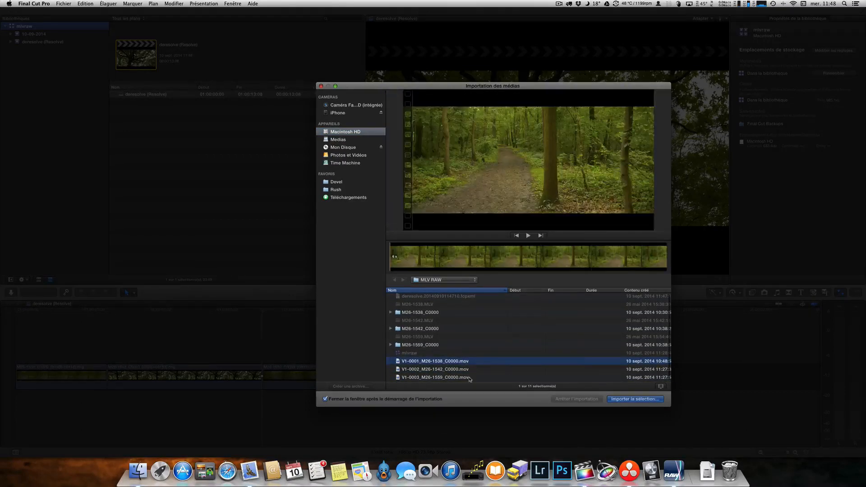
shift+click(470, 378)
click(627, 400)
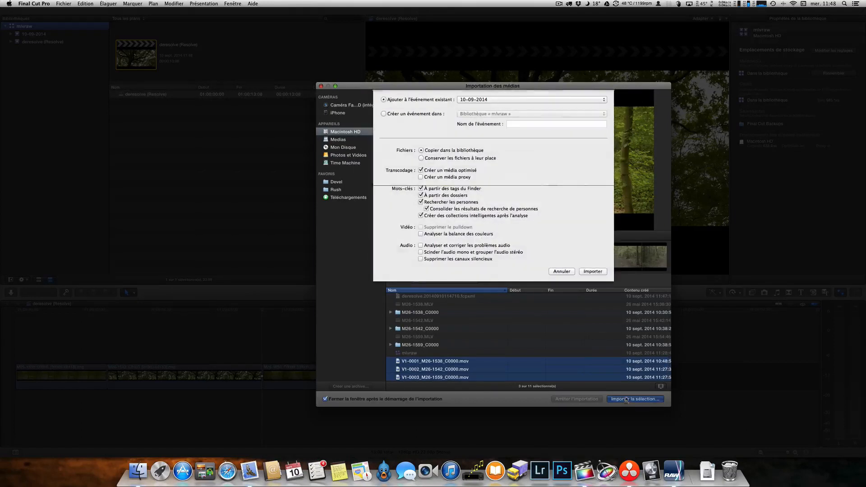
click(594, 272)
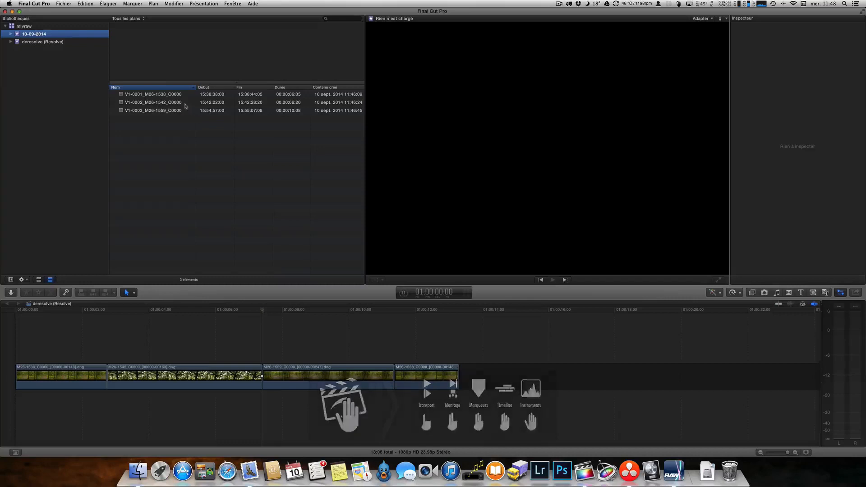
- Delete the M26-1542 DNG clip from the timeline and append the imported V1-0002_M26-1542_C0000 clip at the end
click(226, 380)
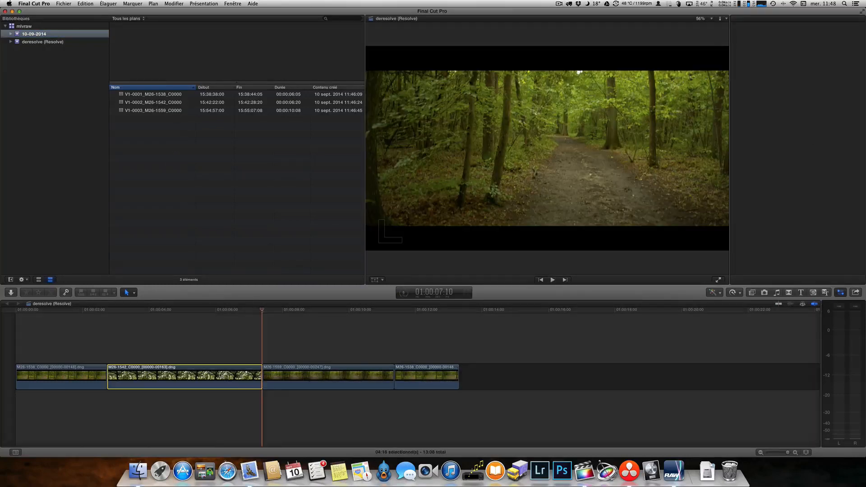
key(Delete)
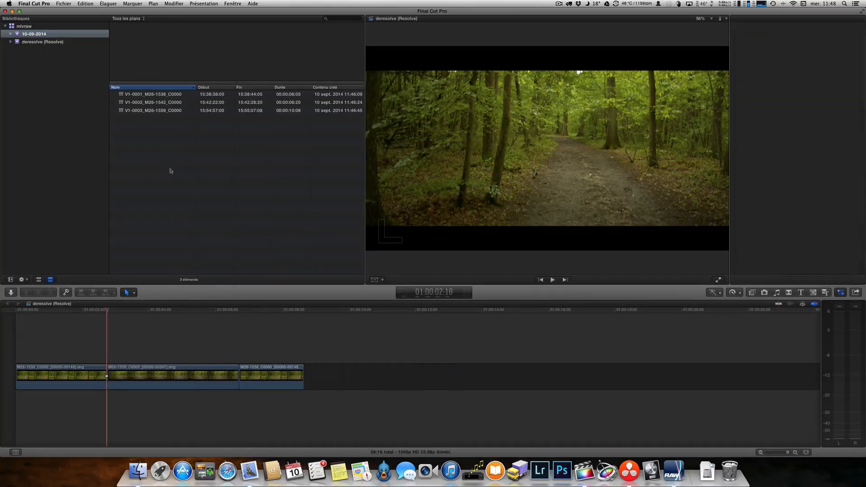
click(162, 106)
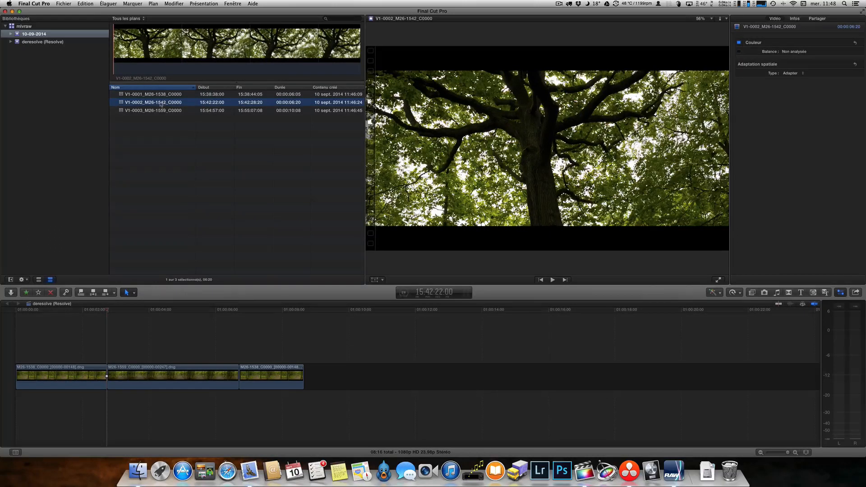
key(e)
- Trim the end of the appended V1-0002_M26-1542_C0000 clip to about 1:23 and check frames at several points along the timeline
drag(533, 382, 368, 381)
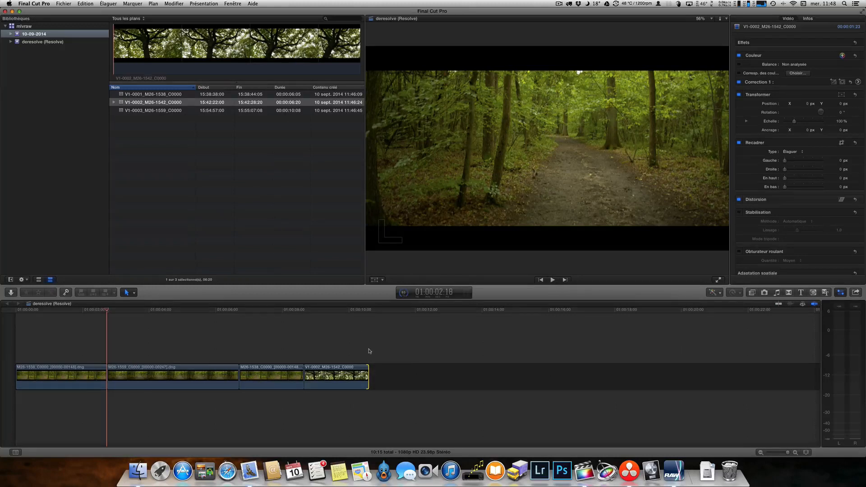
click(330, 378)
click(274, 311)
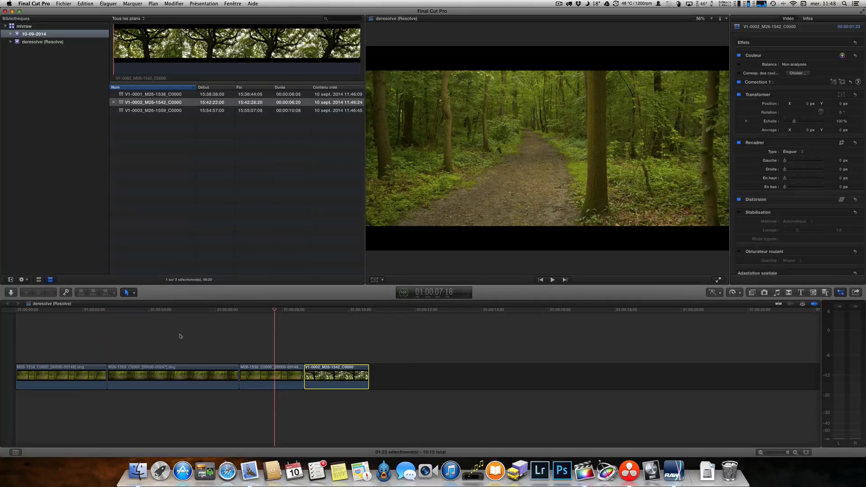
click(179, 311)
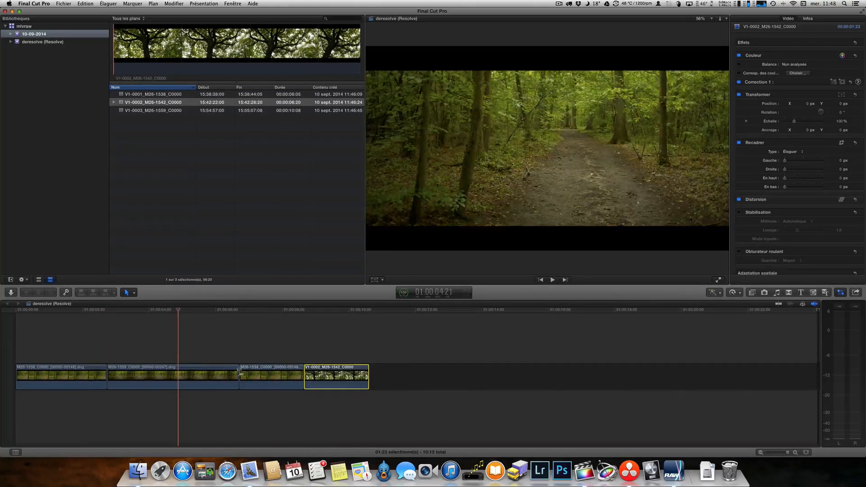
click(83, 312)
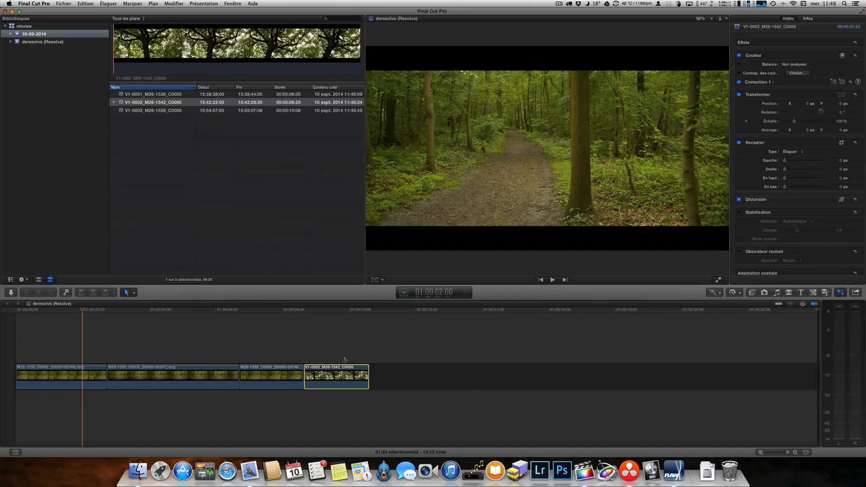
click(338, 312)
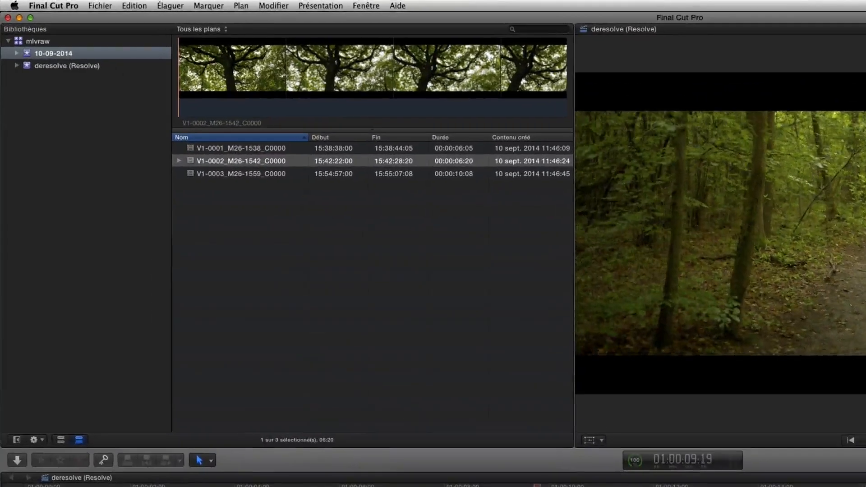
- Export the deresolve (Resolve) project to XML as defcpx in the MLV RAW folder
click(100, 5)
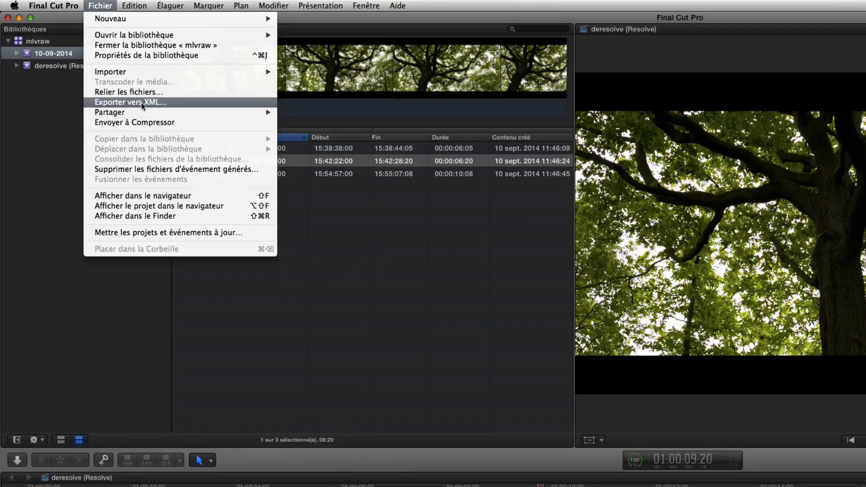
click(145, 104)
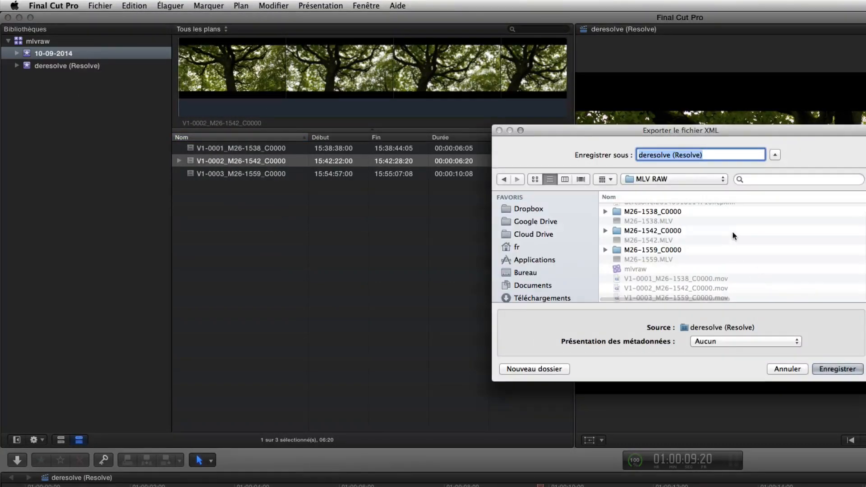
text(defc)
text(px)
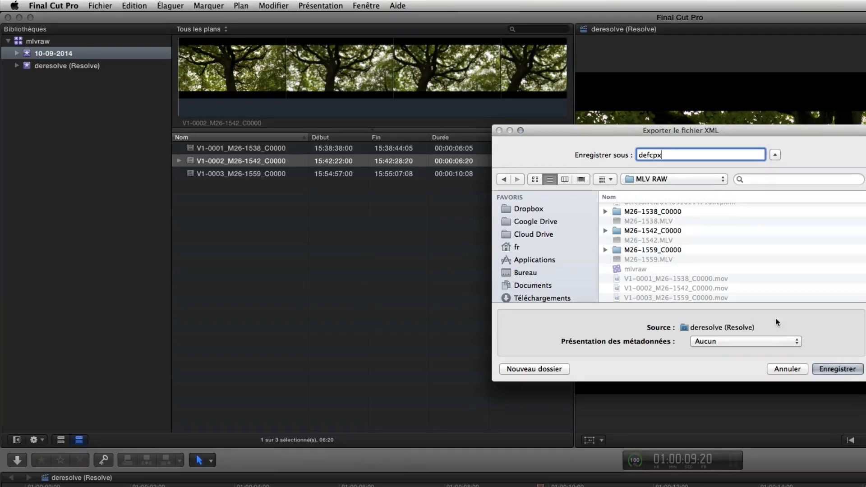
click(838, 369)
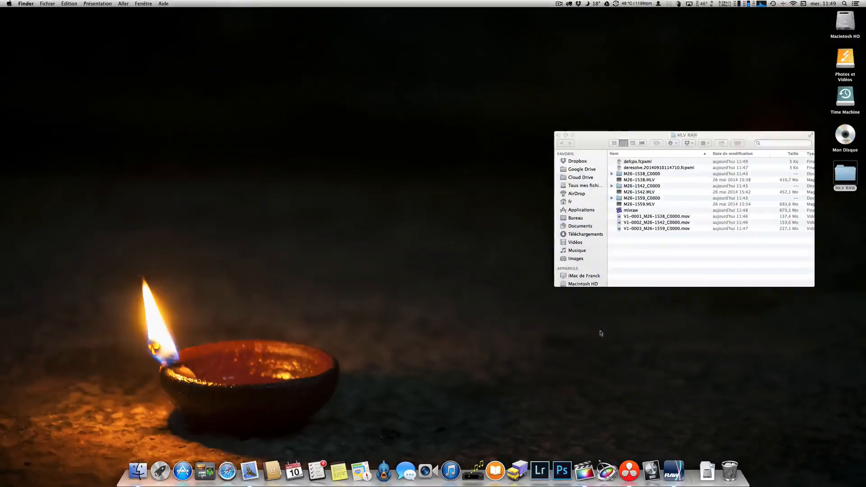
- Switch to DaVinci Resolve and import defcpx.fcpxml from the MLV RAW folder as a timeline, with automatic import of source clips into the media pool disabled
click(629, 461)
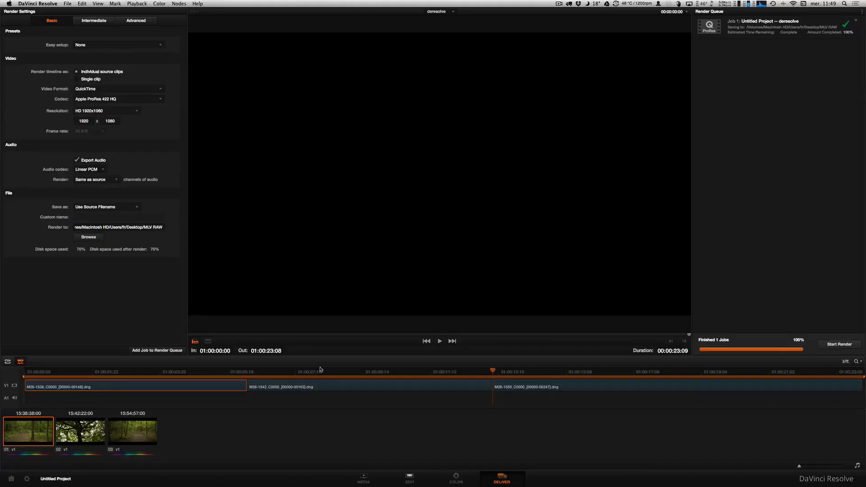
click(410, 479)
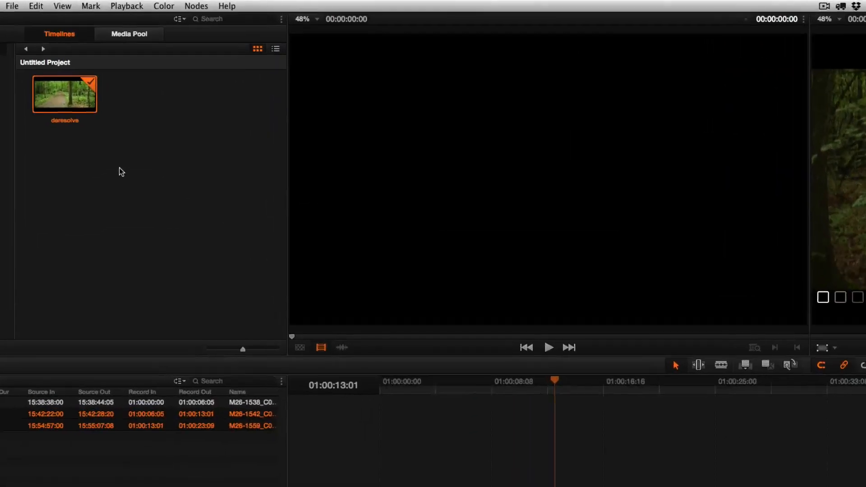
right_click(120, 171)
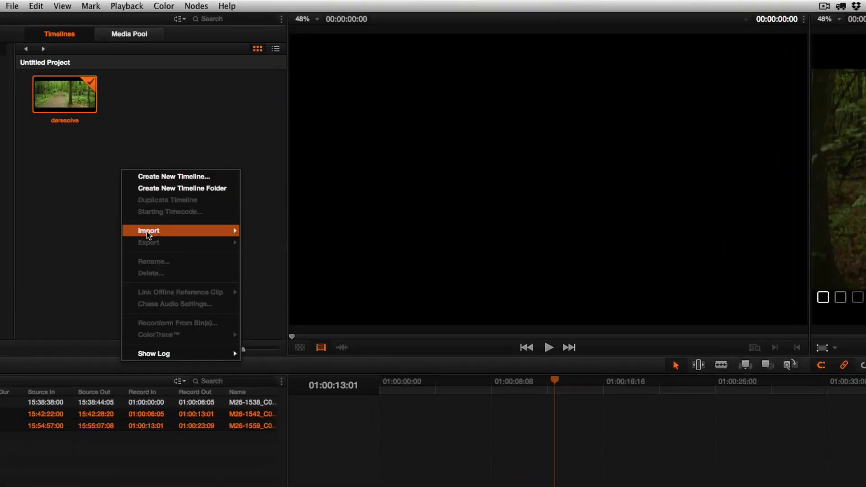
mouse_move(147, 232)
click(291, 234)
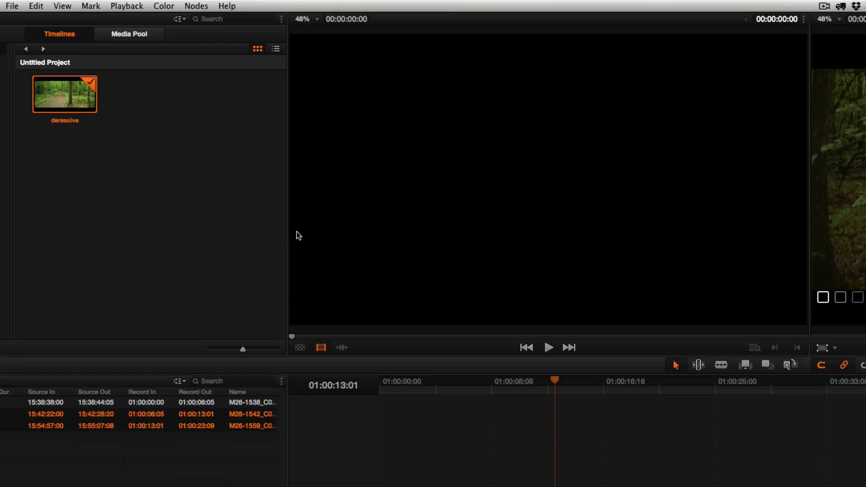
click(473, 284)
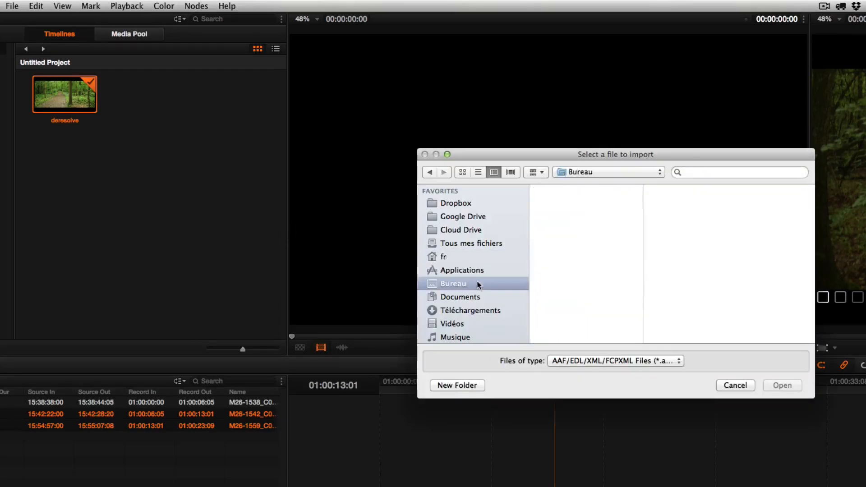
click(566, 190)
click(682, 191)
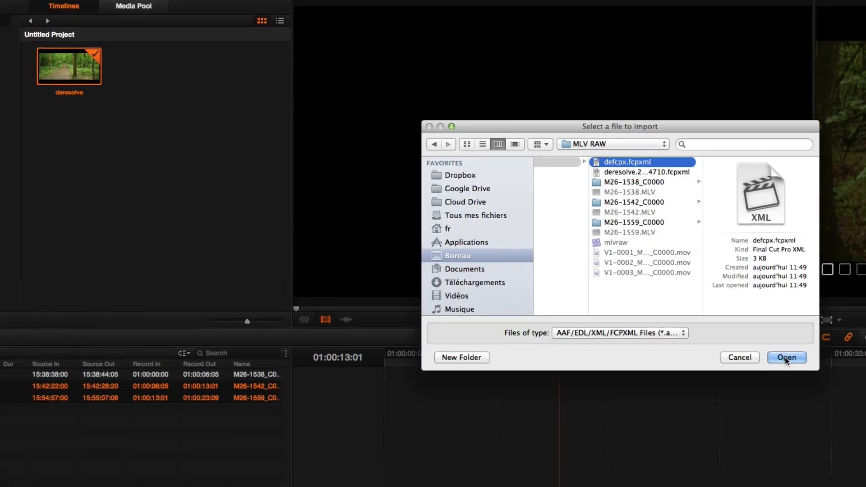
click(786, 357)
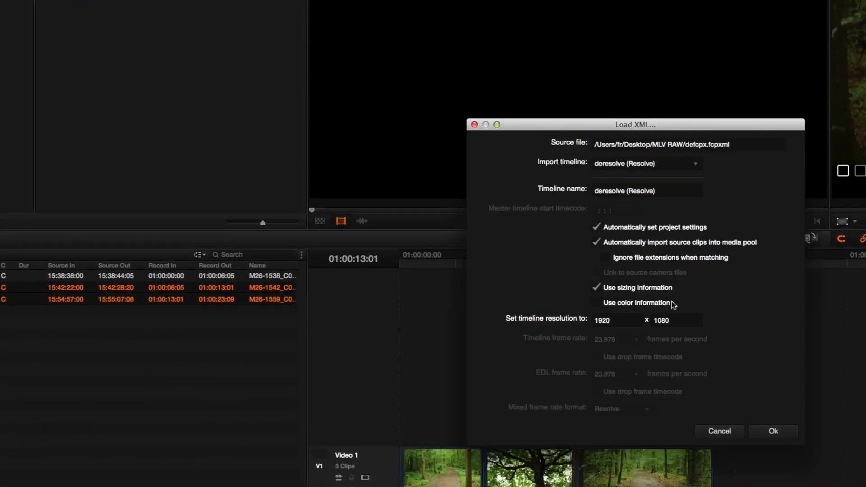
click(645, 246)
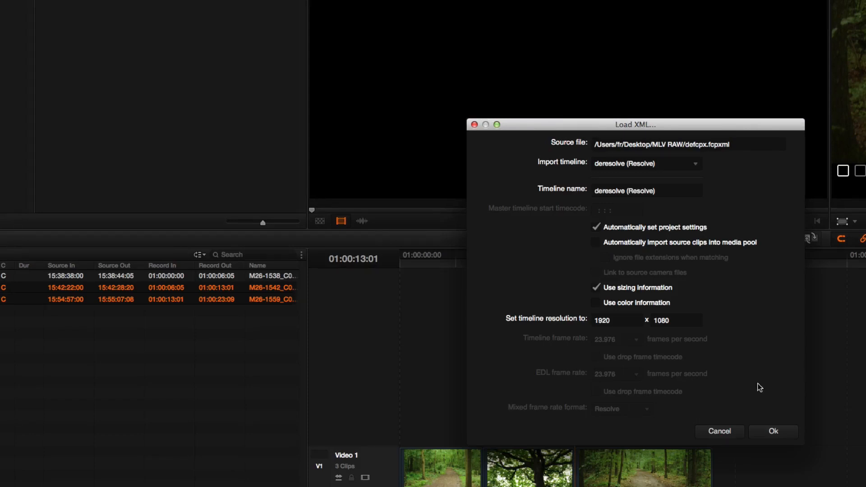
click(774, 432)
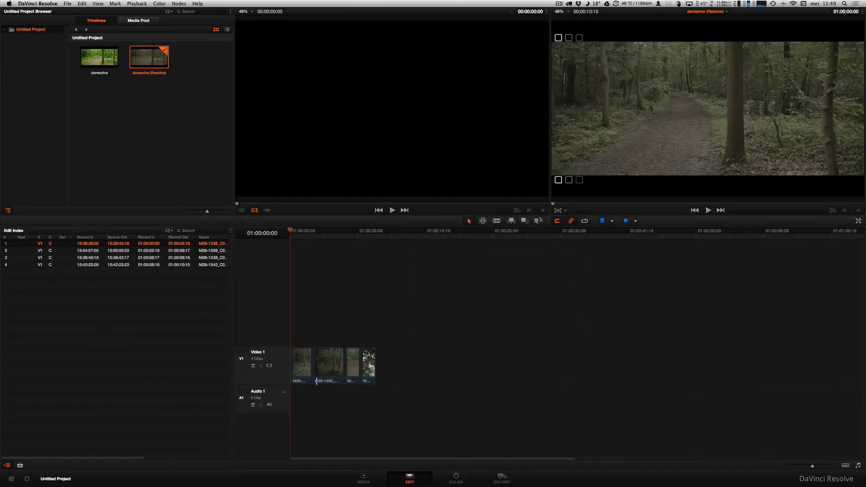
- Scrub through the imported deresolve (Resolve) timeline and examine each of its four ungraded clips on the Color page
drag(293, 234, 371, 306)
key(Down)
click(370, 367)
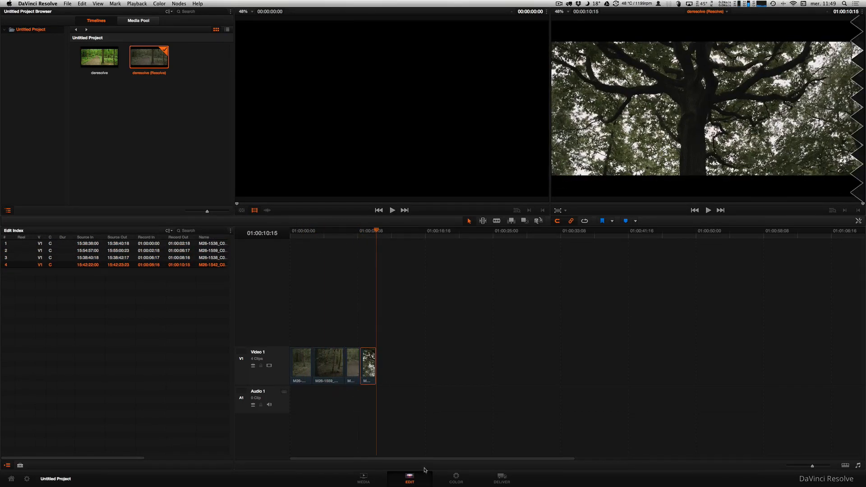
click(352, 367)
click(456, 480)
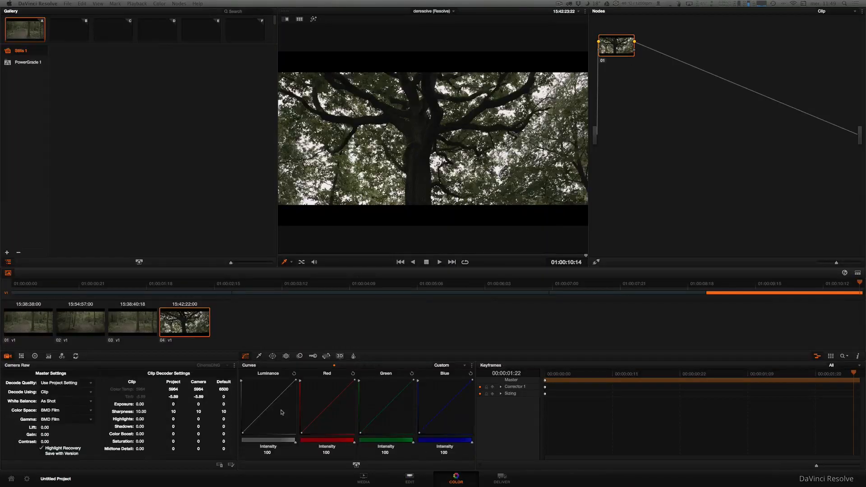
click(19, 320)
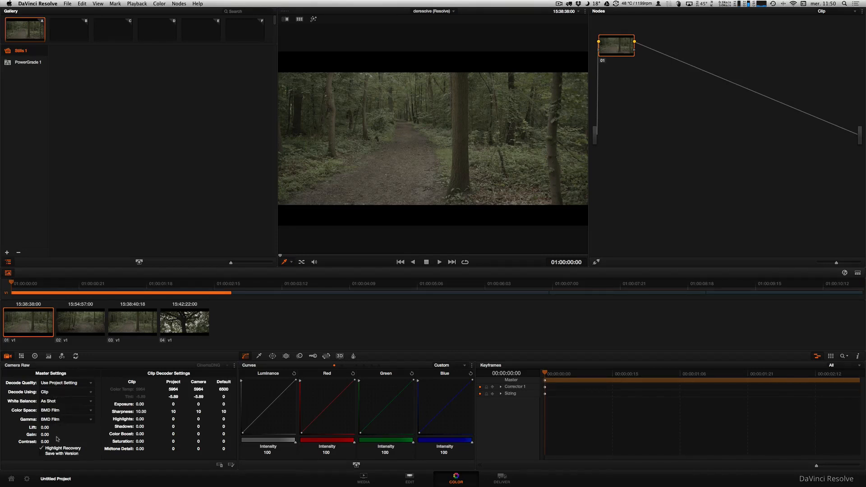
click(79, 318)
click(132, 320)
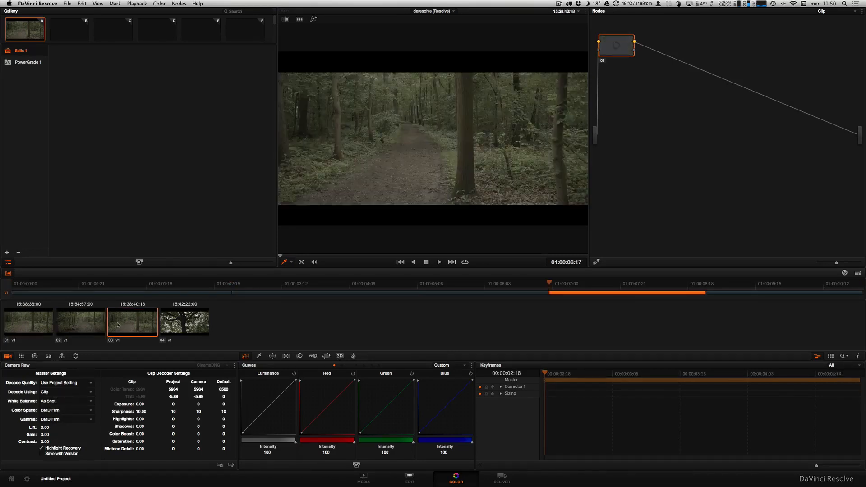
click(174, 323)
click(90, 327)
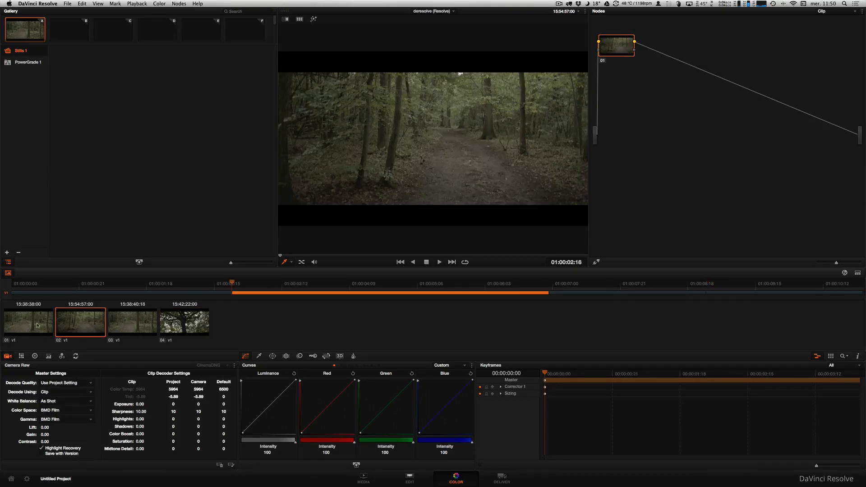
- Apply a 3D LUT from the 03 COOL group to the first clip's node
click(39, 325)
right_click(623, 52)
mouse_move(658, 114)
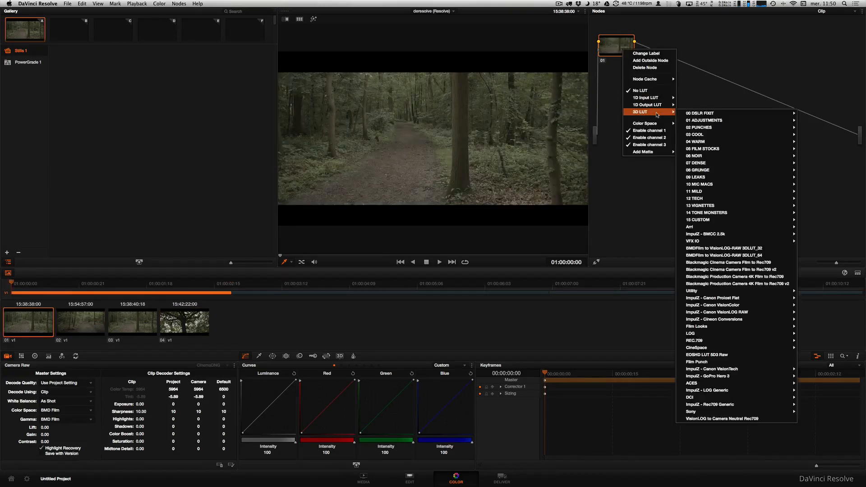
mouse_move(745, 135)
click(802, 136)
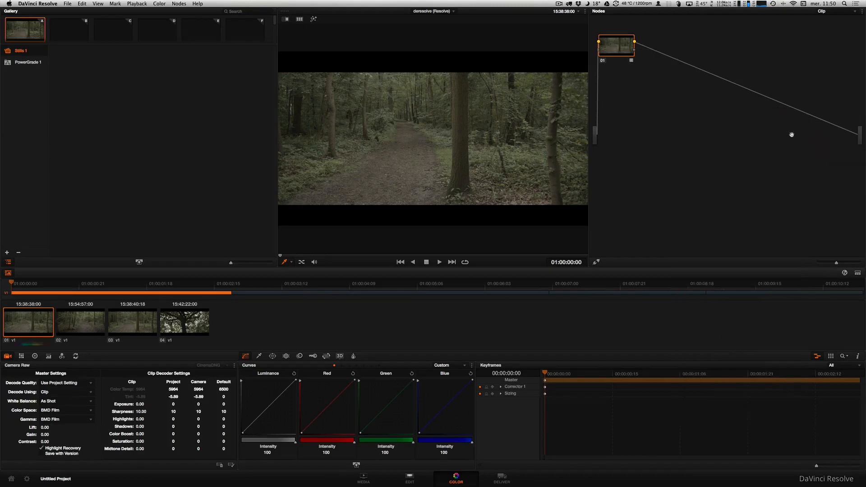
- Apply a 3D LUT from the 04 WARM group to the node of the second clip
click(85, 327)
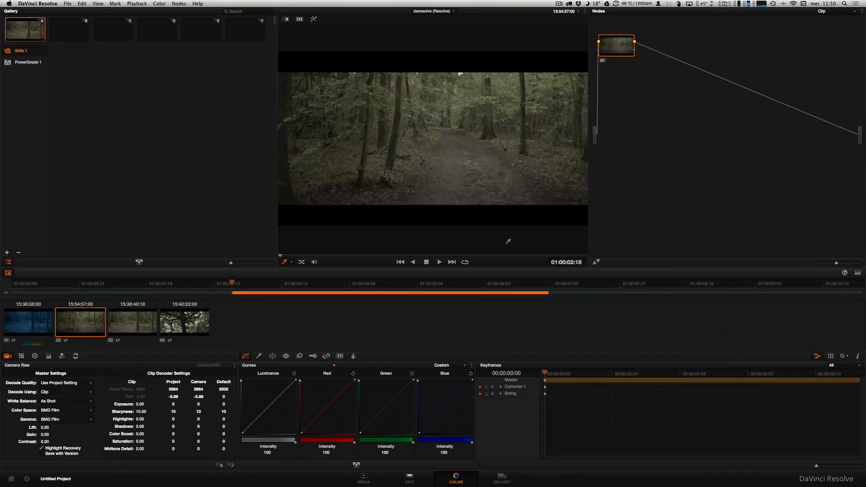
right_click(622, 48)
mouse_move(650, 111)
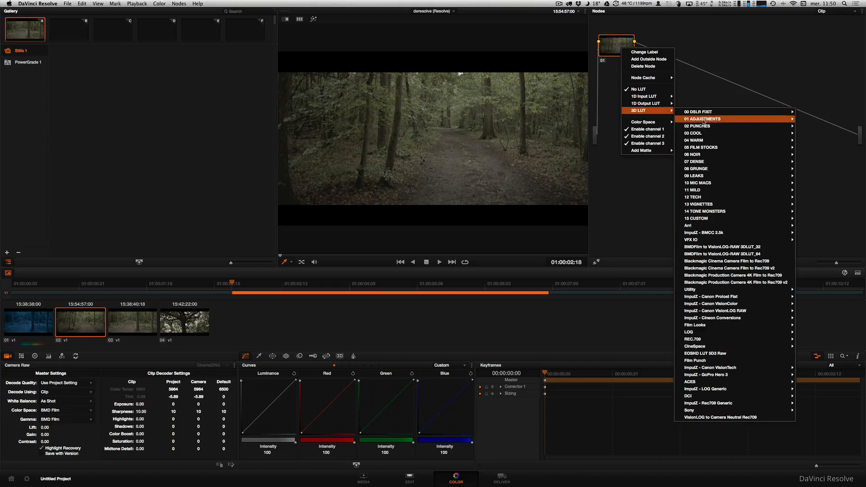
mouse_move(710, 141)
click(803, 142)
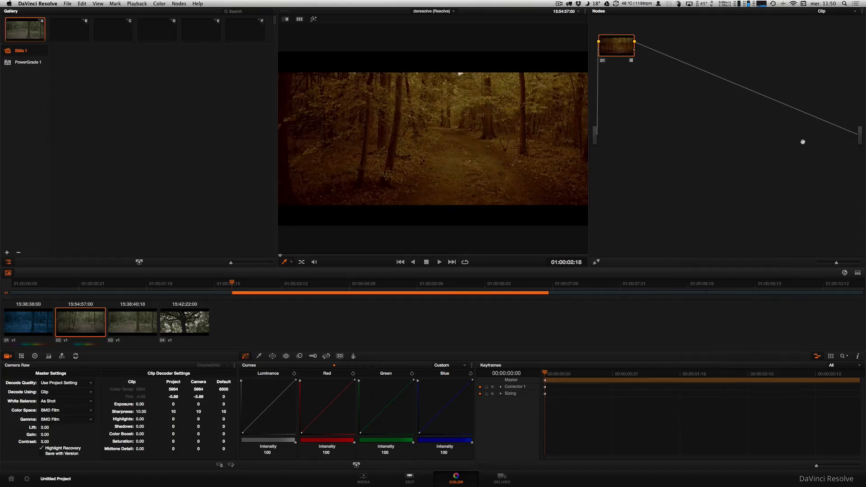
- Give the third clip a black-and-white look by applying a 3D LUT to its node
click(132, 322)
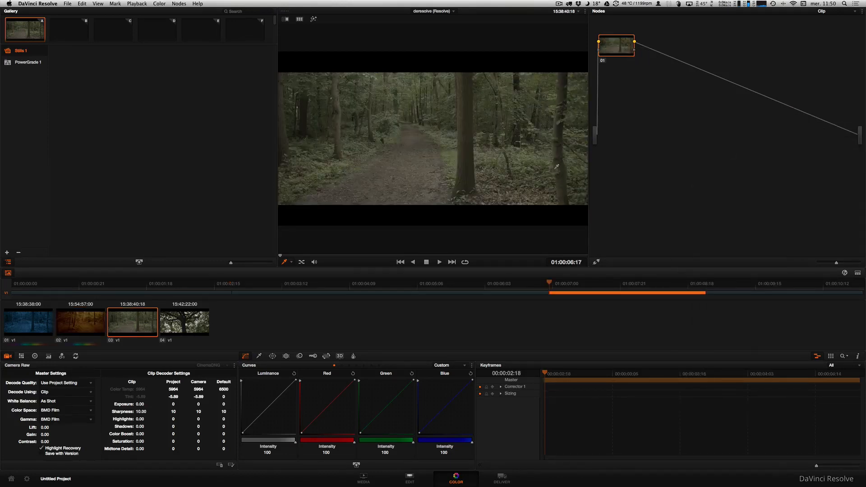
right_click(614, 54)
mouse_move(650, 116)
mouse_move(702, 171)
click(819, 170)
- Apply the Blackmagic Cinema Camera Film to Rec709 v2 3D LUT to the fourth clip's node
key(Down)
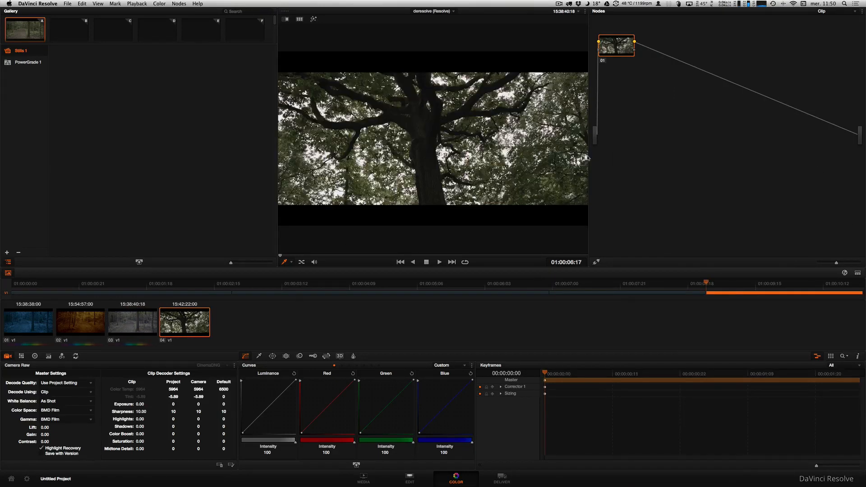
right_click(609, 54)
mouse_move(641, 115)
mouse_move(738, 245)
click(739, 272)
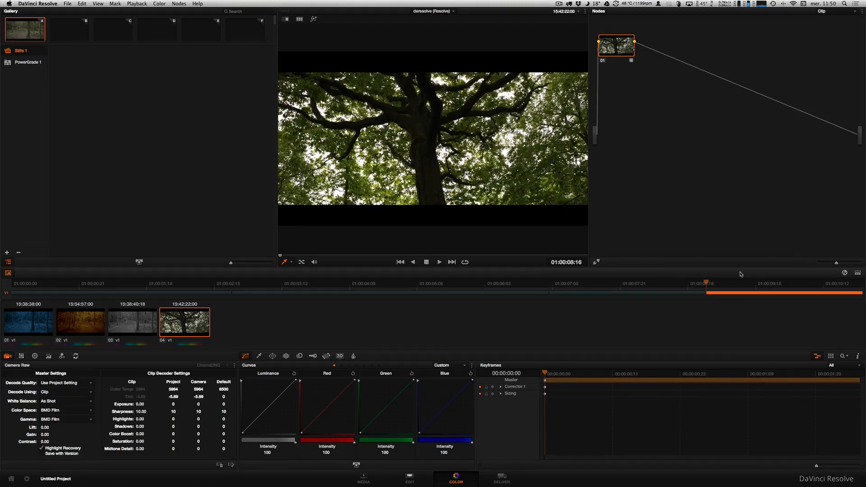
- Check the four graded clips and remove the finished deresolve job from the render queue on the Deliver page
click(37, 327)
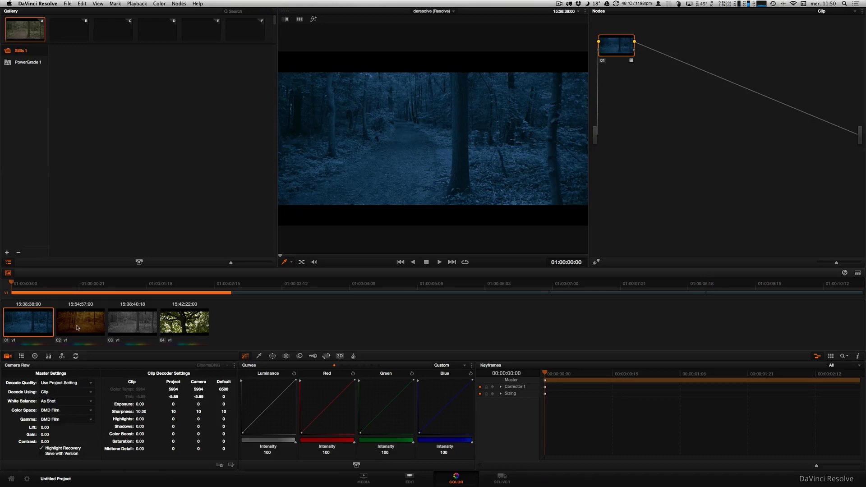
click(80, 326)
click(127, 324)
click(179, 324)
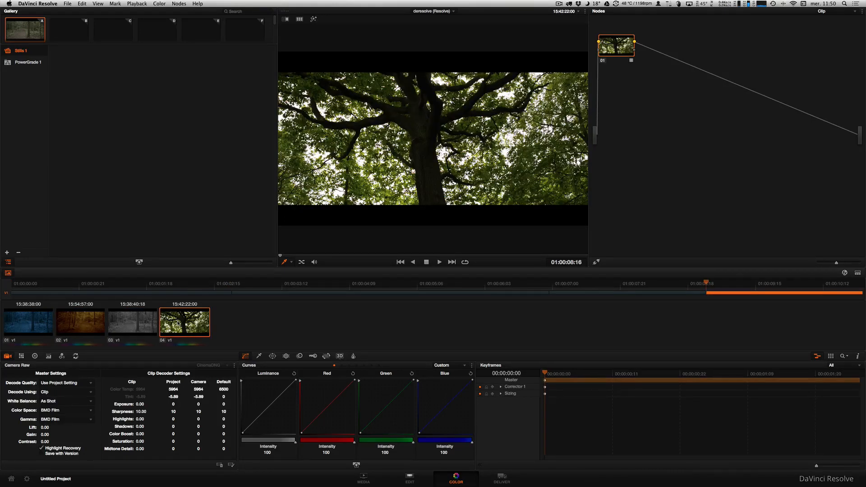
click(505, 479)
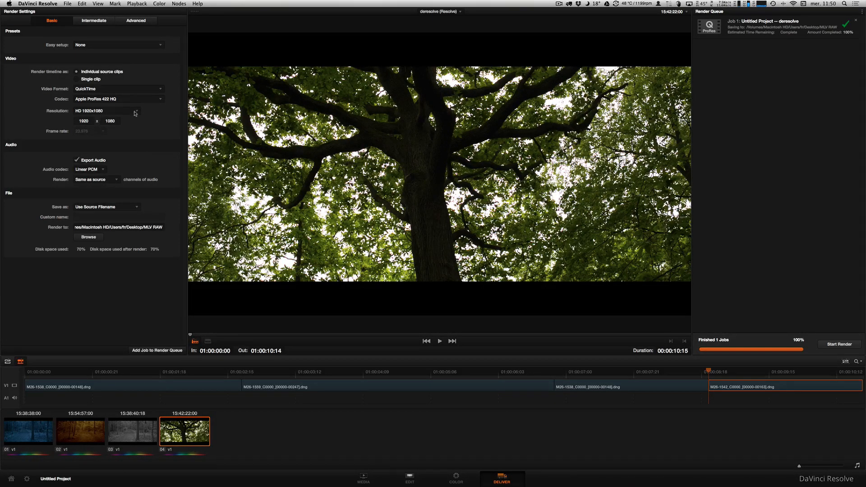
click(96, 45)
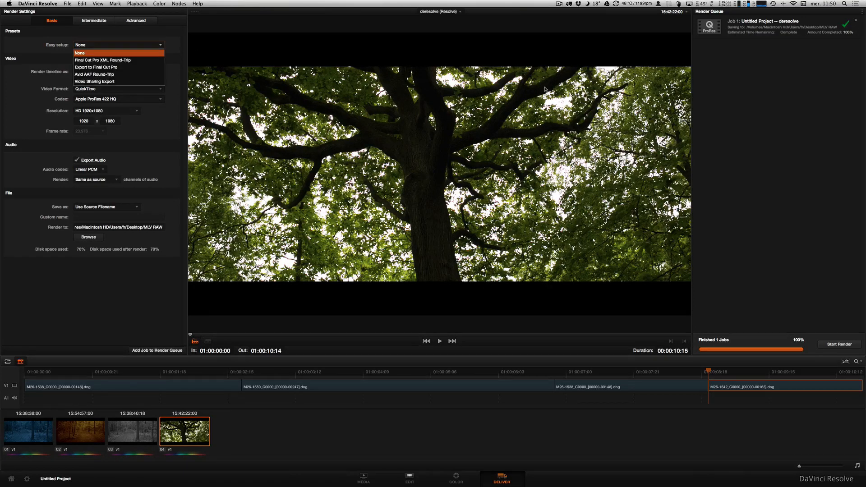
click(864, 18)
click(856, 20)
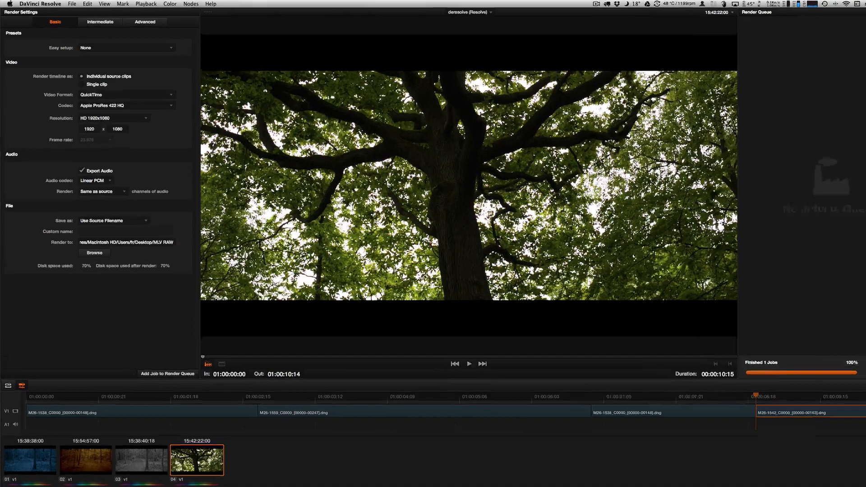
- Choose the Final Cut Pro XML Round-Trip easy setup and set the MLV RAW folder on the Desktop as the render destination
click(161, 80)
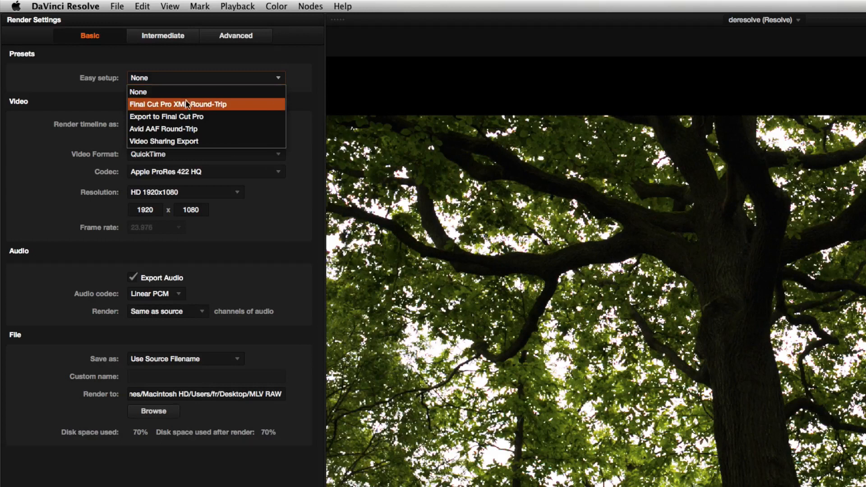
click(208, 107)
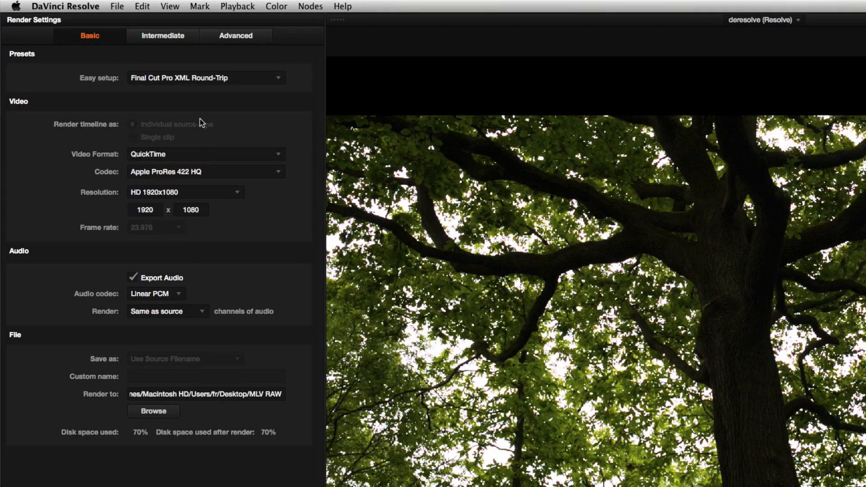
click(155, 411)
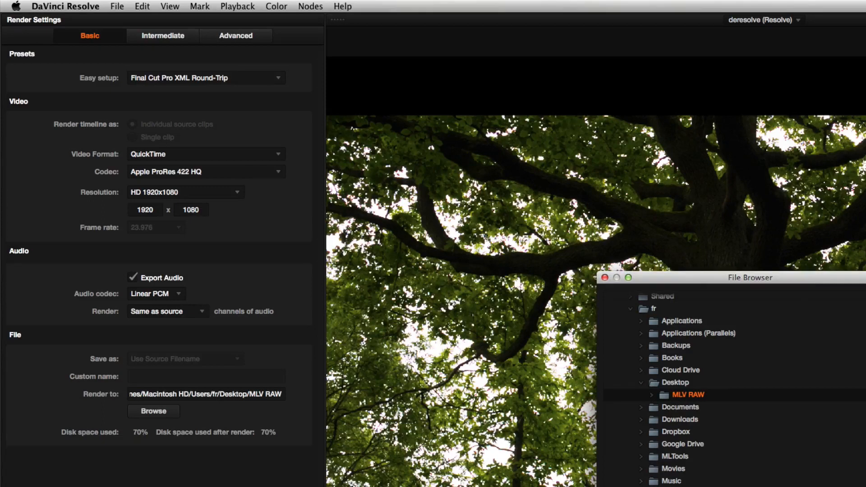
key(Return)
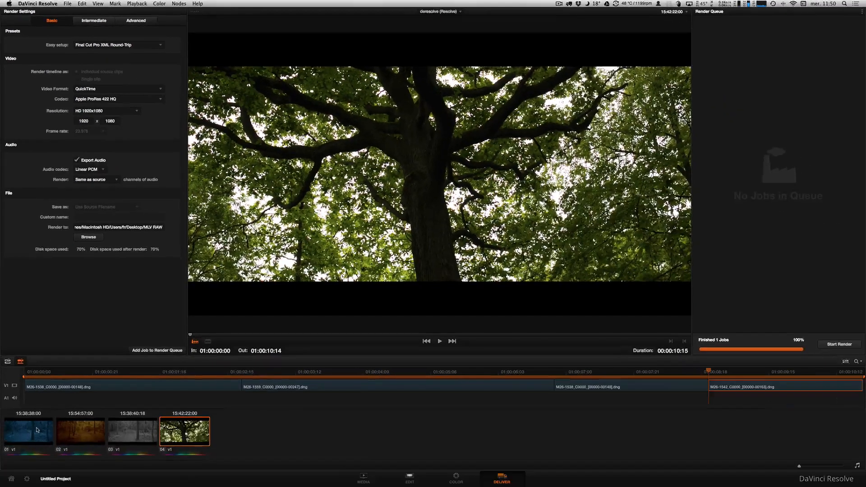
- Queue the timeline from the first through the last clip as a render job and start rendering it
click(38, 432)
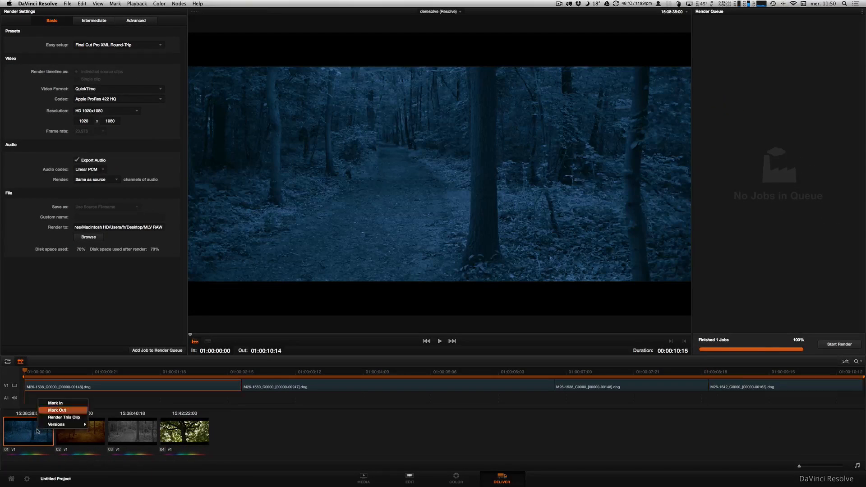
click(182, 443)
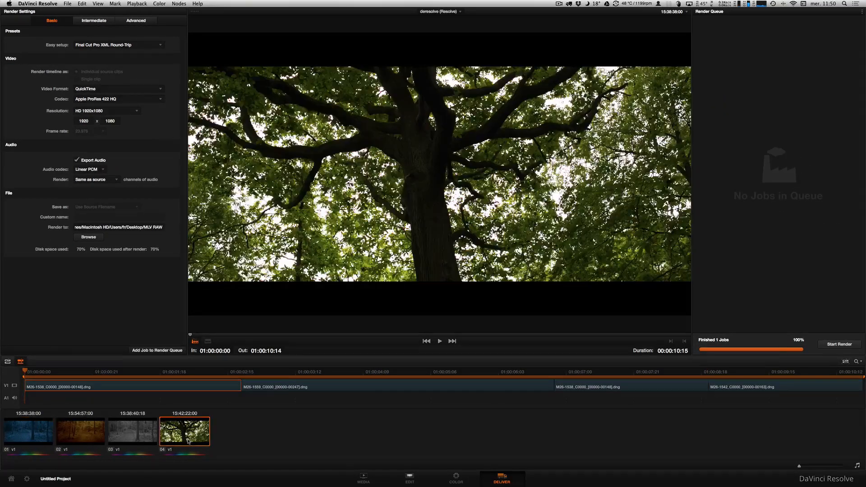
right_click(201, 429)
click(218, 411)
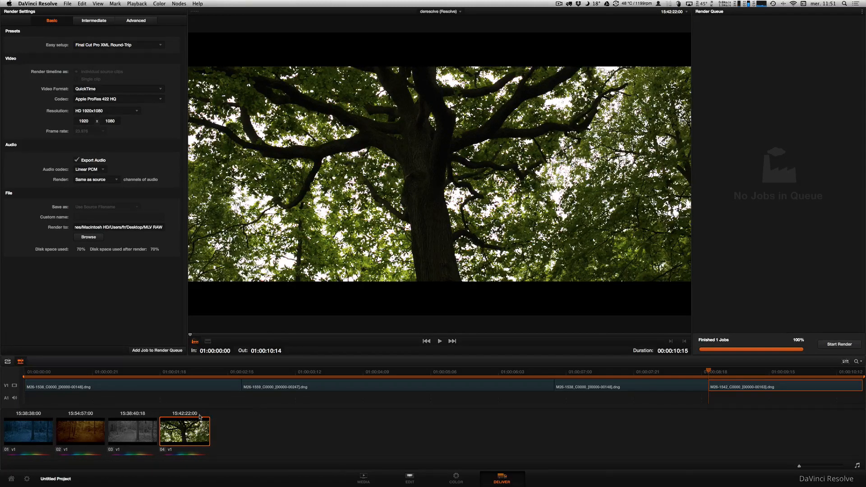
click(167, 352)
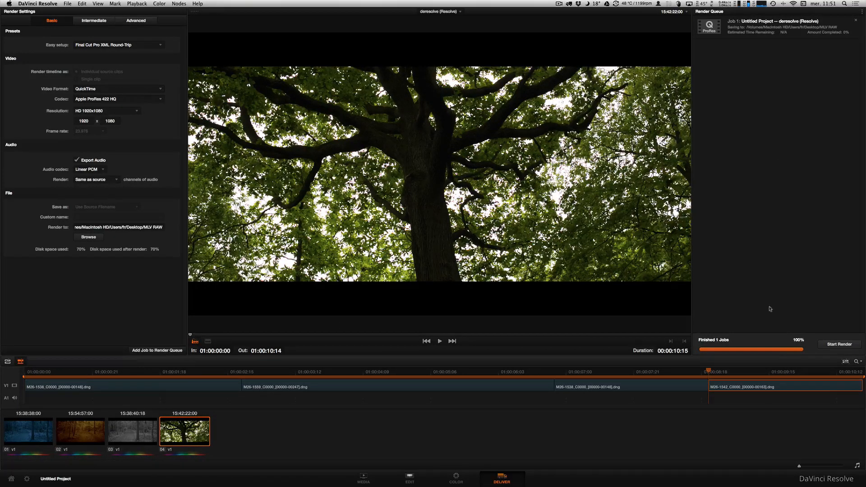
click(838, 345)
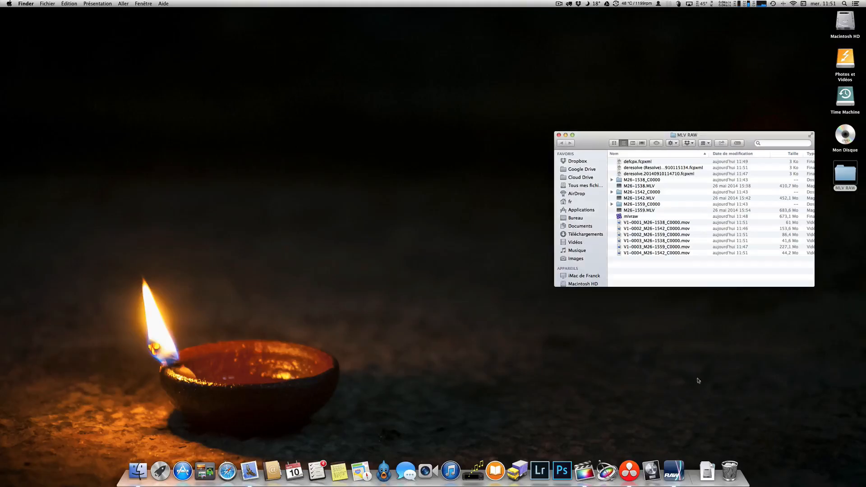
- Switch to Final Cut Pro, import the deresolve (Resolve) XML ending in 5134 into the mlvraw library, and open the imported project
click(584, 471)
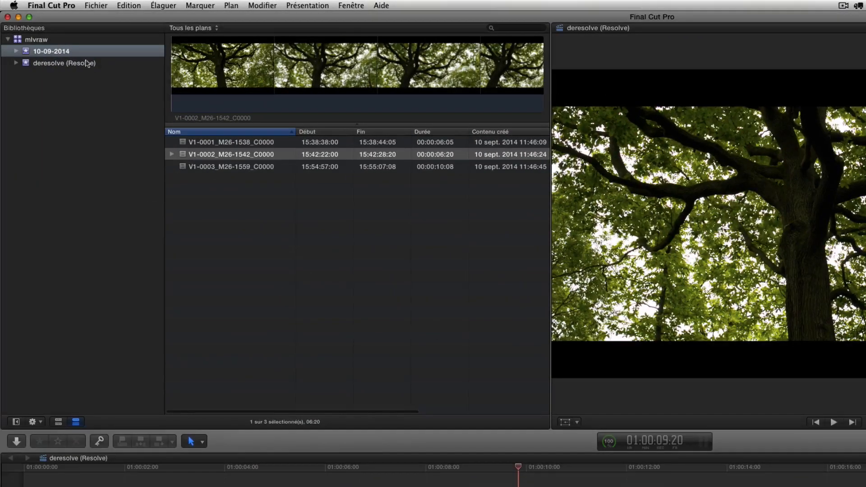
right_click(89, 94)
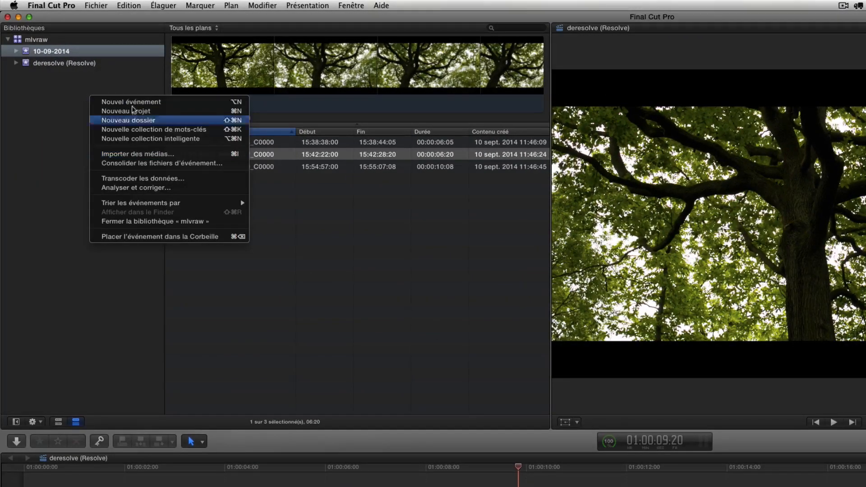
click(119, 4)
click(104, 6)
mouse_move(112, 69)
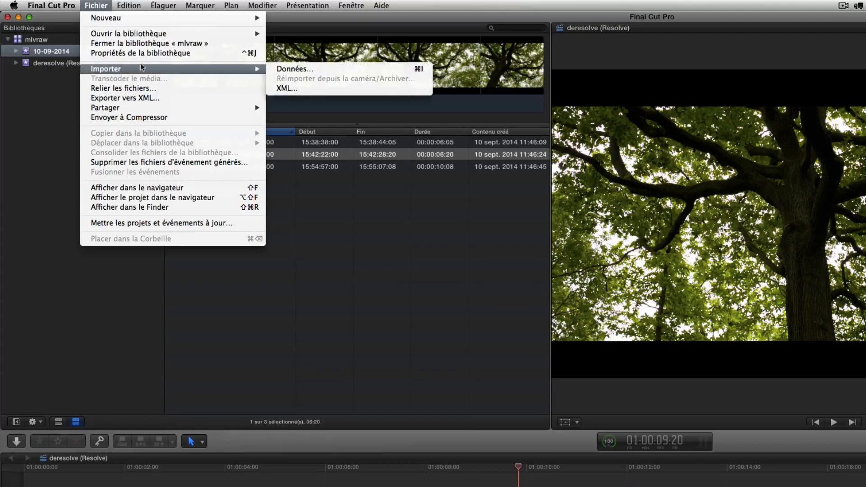
click(284, 89)
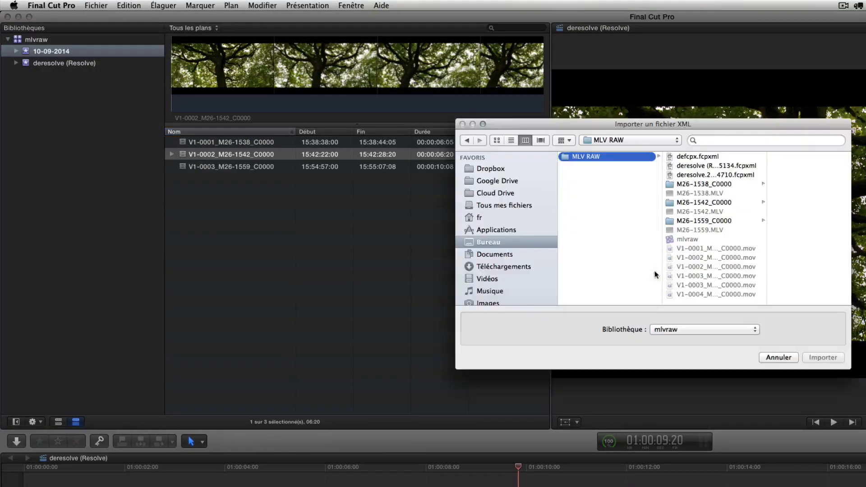
click(711, 175)
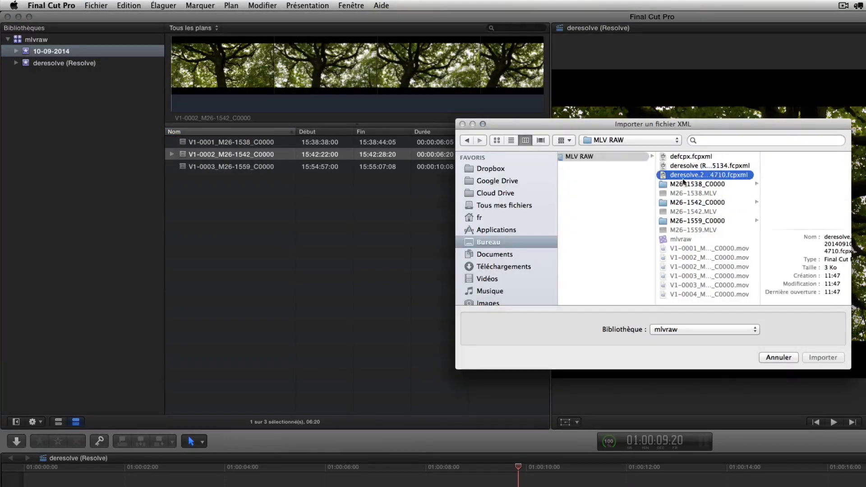
click(689, 167)
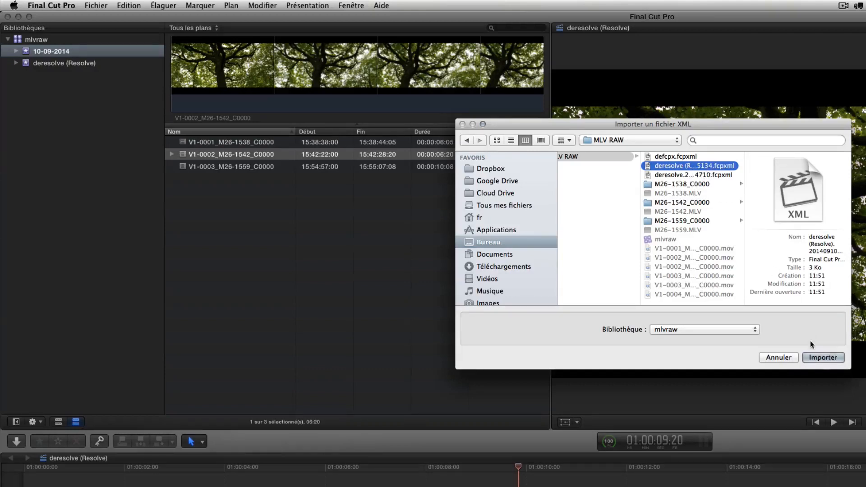
click(824, 357)
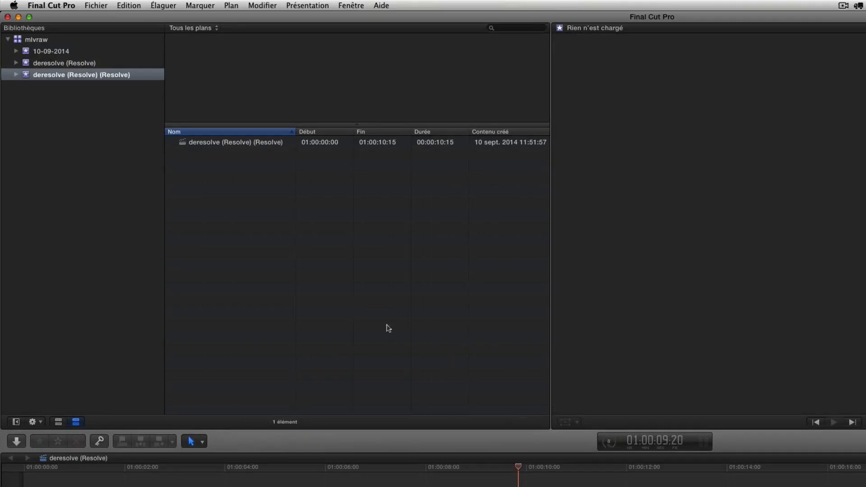
double_click(161, 99)
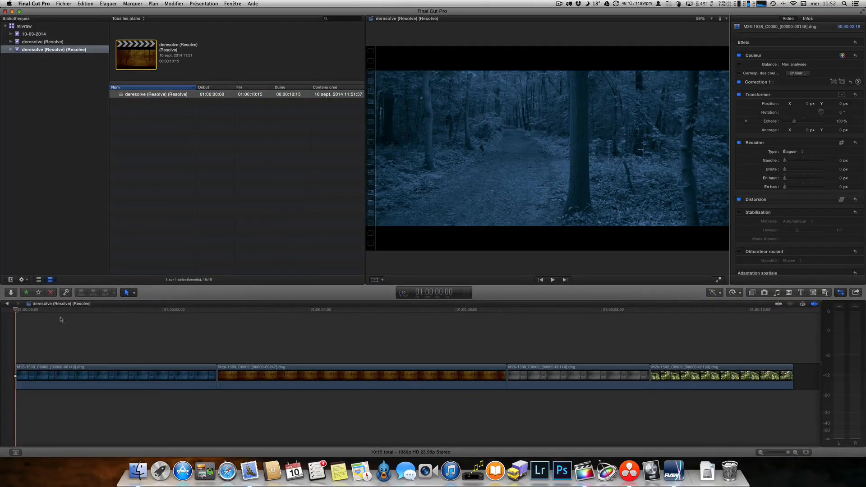
- Scrub through the imported round-trip timeline from the blue-graded first clip to the green tree clip to check the grades
drag(65, 313, 364, 311)
drag(395, 347, 573, 346)
drag(659, 312, 679, 313)
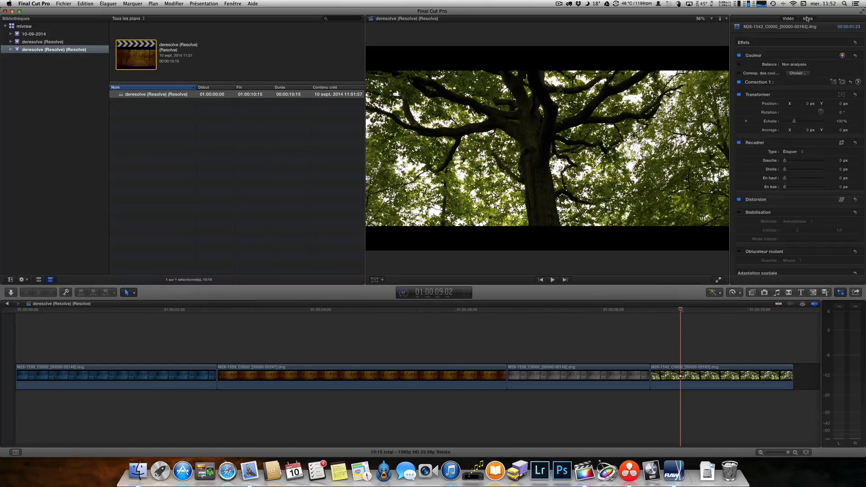
- Examine the file information, including the codec, of the green tree clip and the black-and-white forest clip
click(808, 18)
click(681, 376)
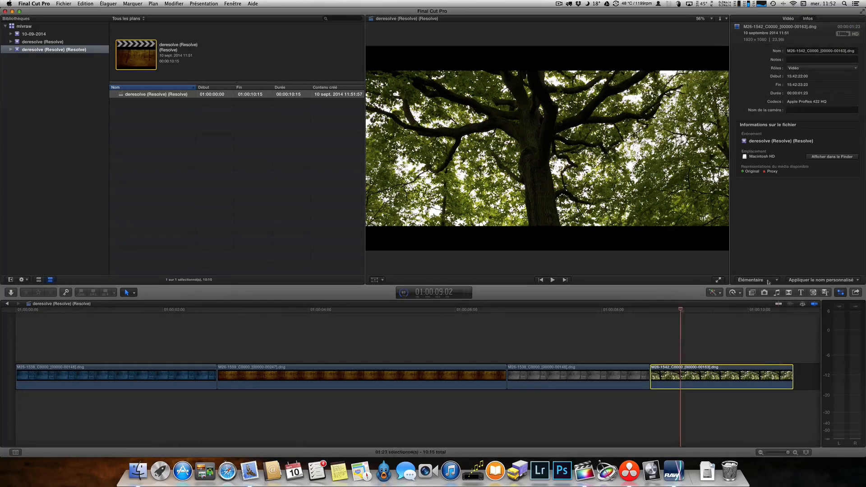
click(554, 379)
click(564, 308)
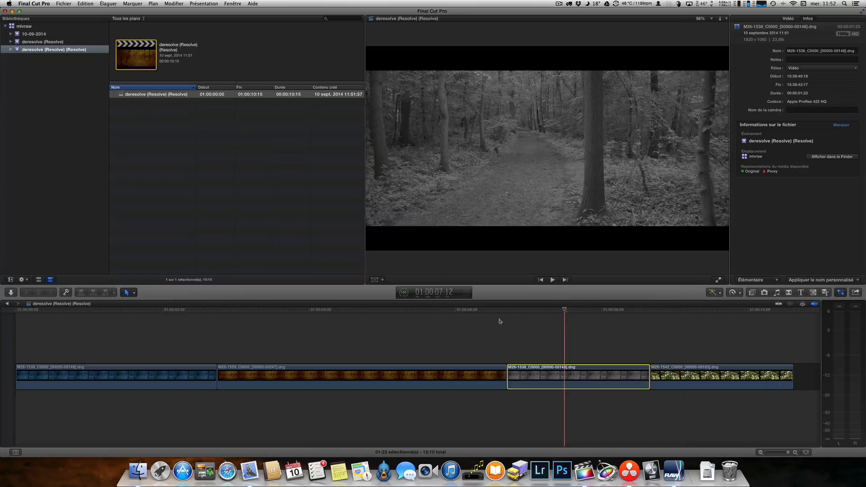
- Review the sepia, blue, black-and-white and green graded clips again at several points along the timeline
click(436, 311)
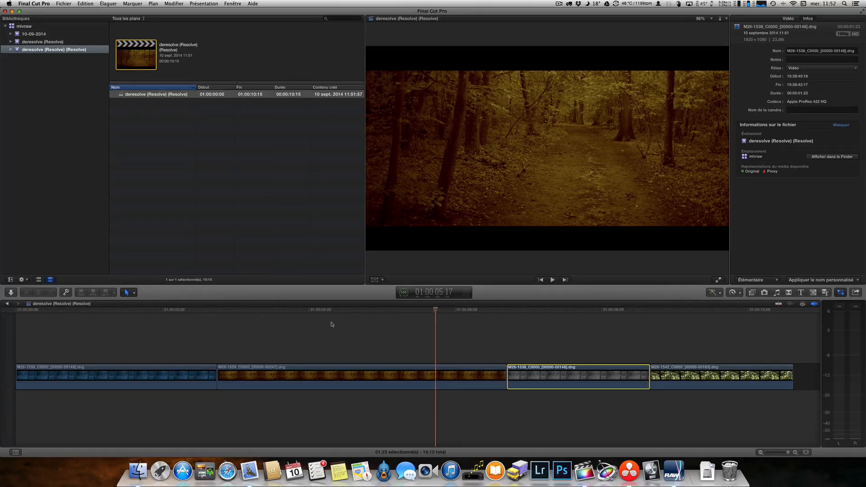
drag(191, 311, 573, 311)
drag(630, 311, 683, 311)
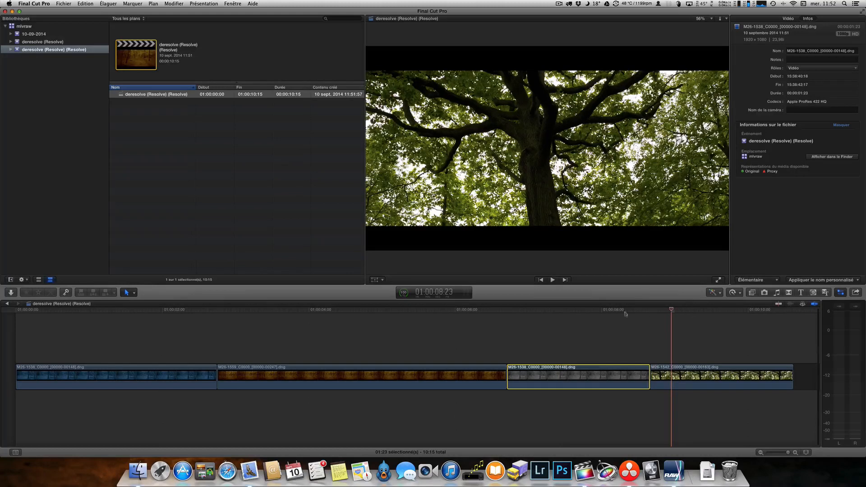
click(590, 311)
click(124, 311)
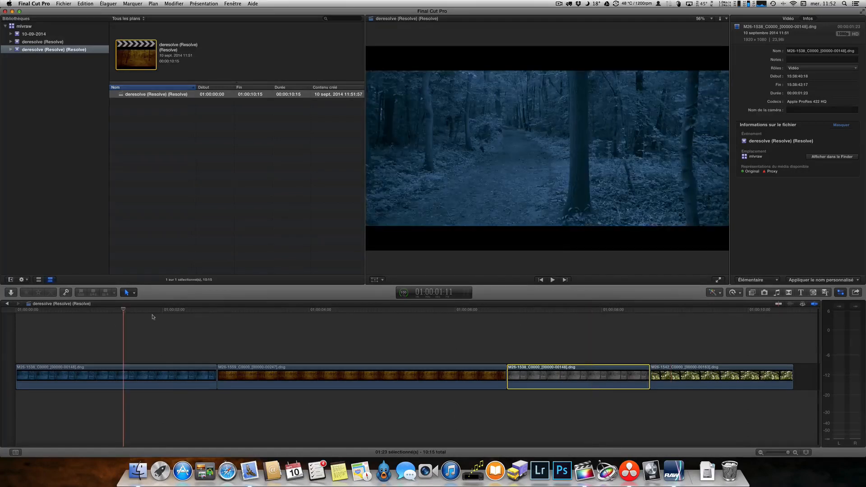
click(538, 313)
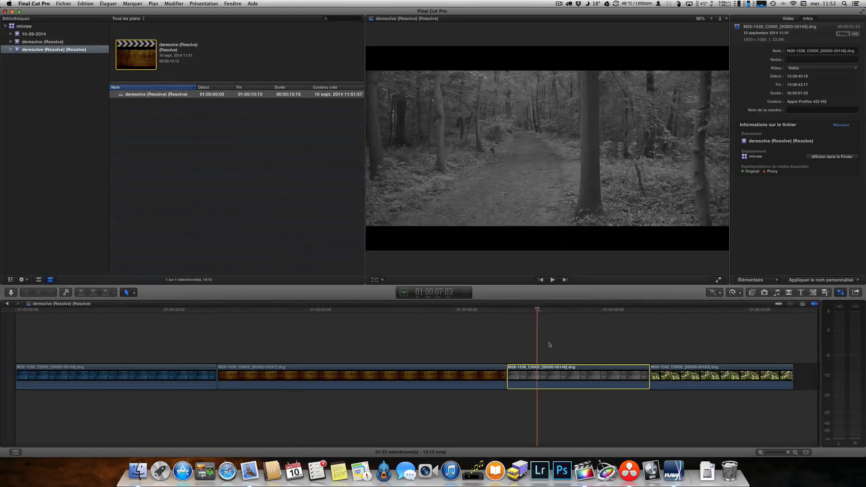
click(686, 319)
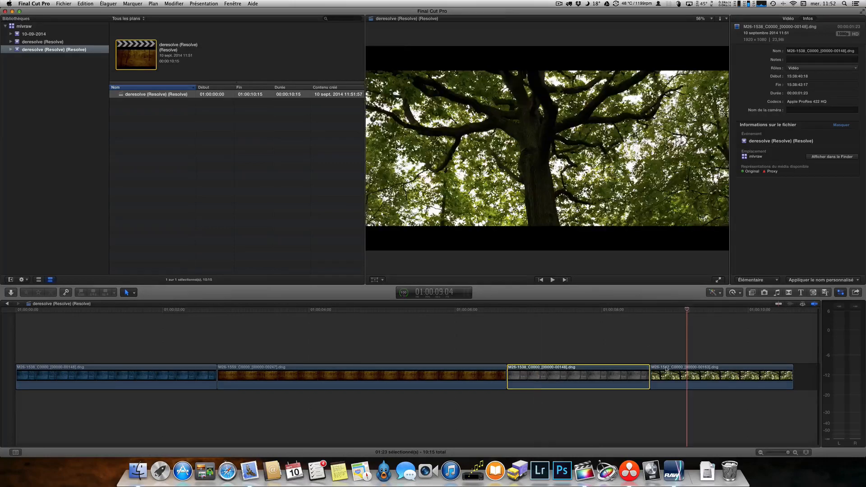